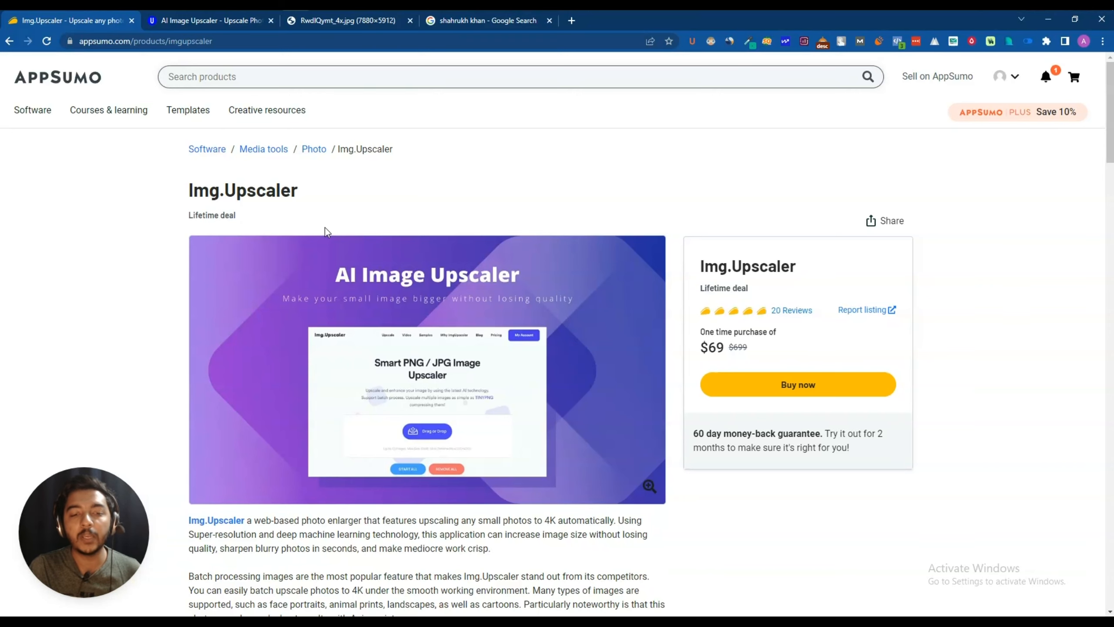
Examine the customer reviews of the Img.Upscaler lifetime deal on its AppSumo product page
scroll(325, 227, down, 15)
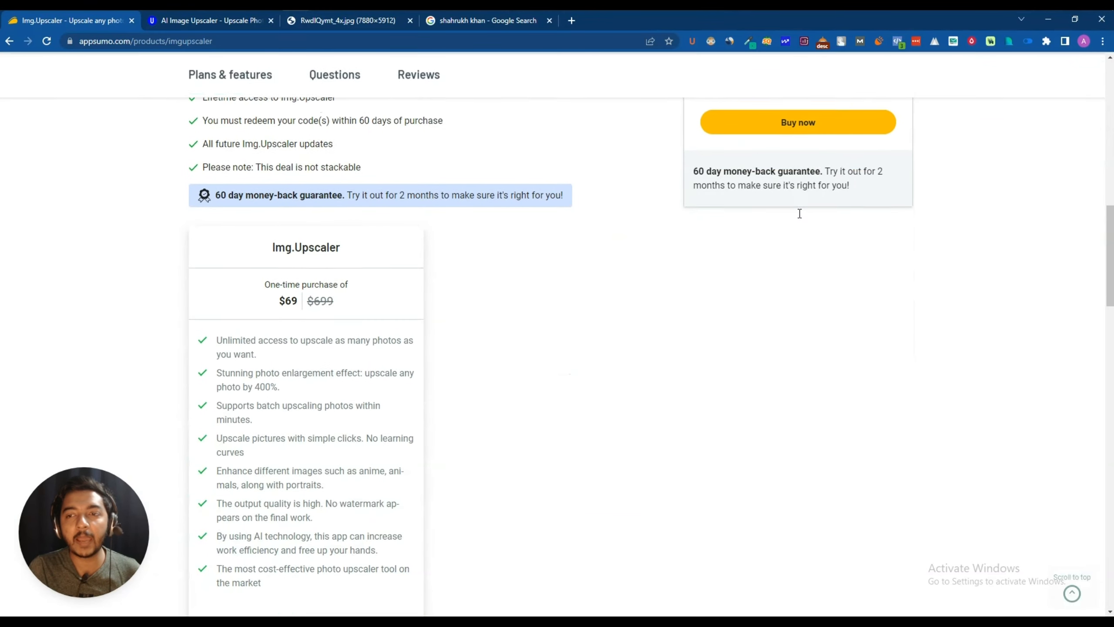
scroll(799, 214, up, 5)
click(789, 281)
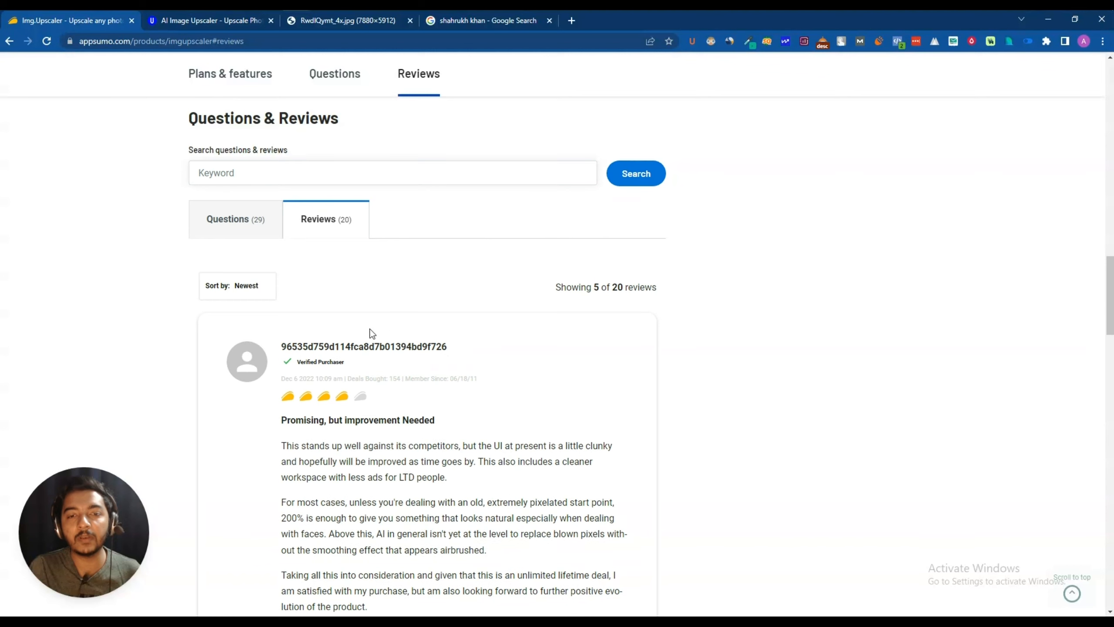
scroll(406, 400, down, 5)
scroll(395, 386, up, 4)
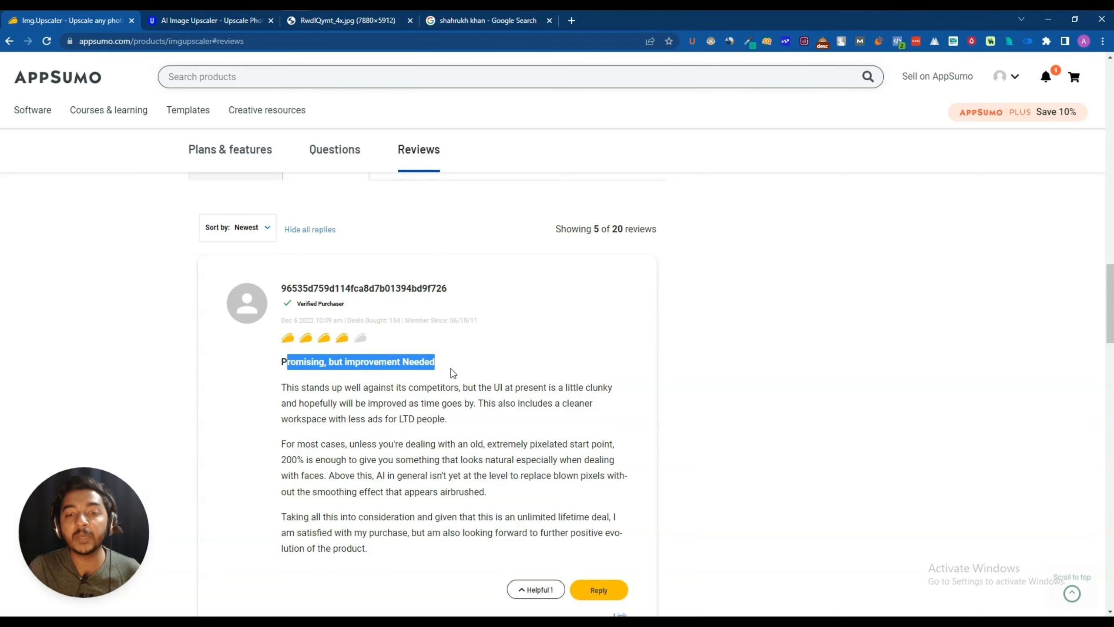
scroll(451, 373, down, 15)
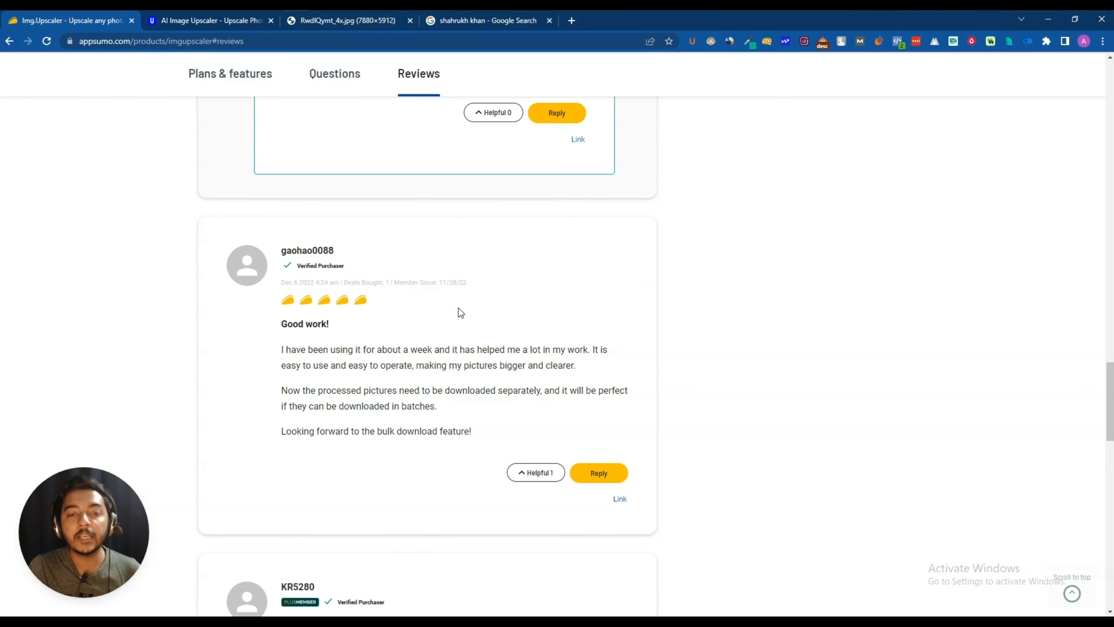
scroll(460, 311, down, 6)
scroll(515, 370, down, 5)
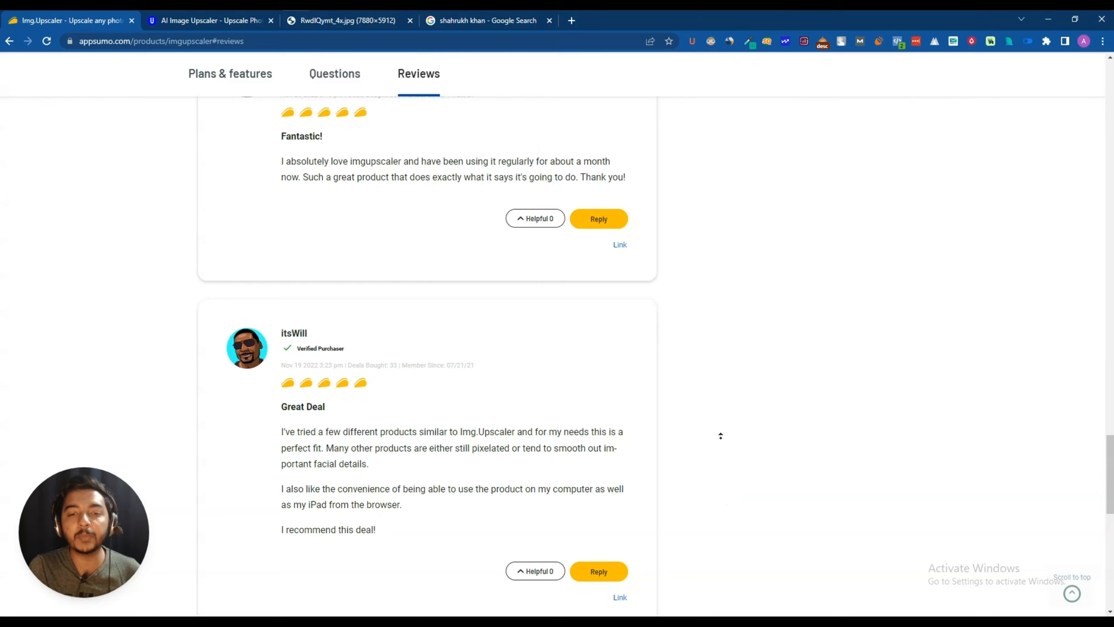
scroll(720, 435, up, 20)
Examine the Img.Upscaler plan's price, included features and deal terms on the AppSumo product page
scroll(692, 261, down, 8)
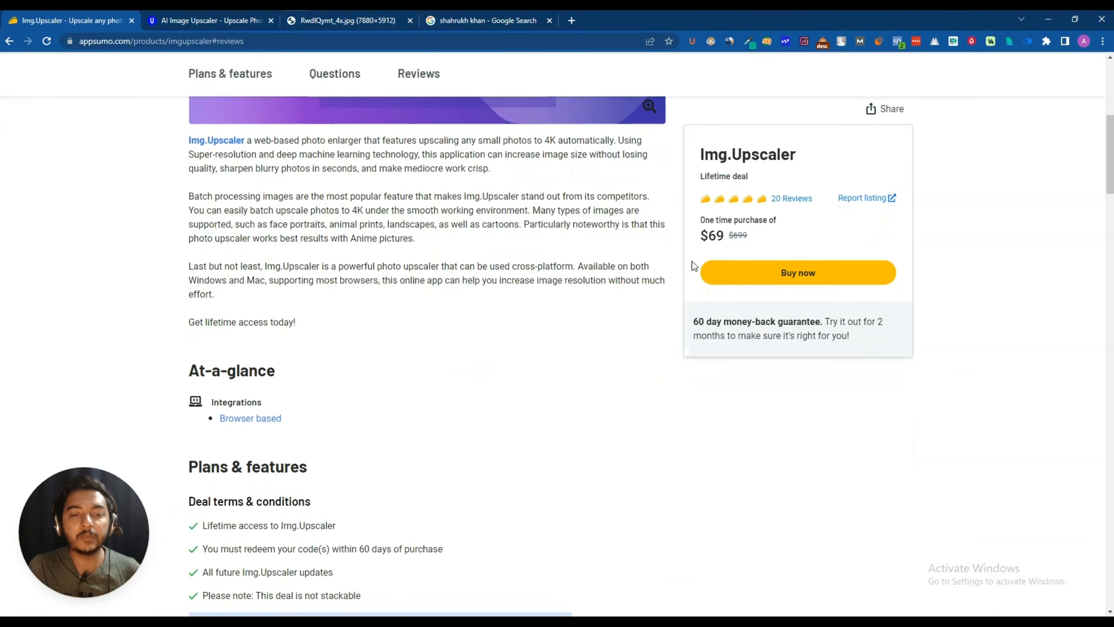
scroll(692, 263, down, 9)
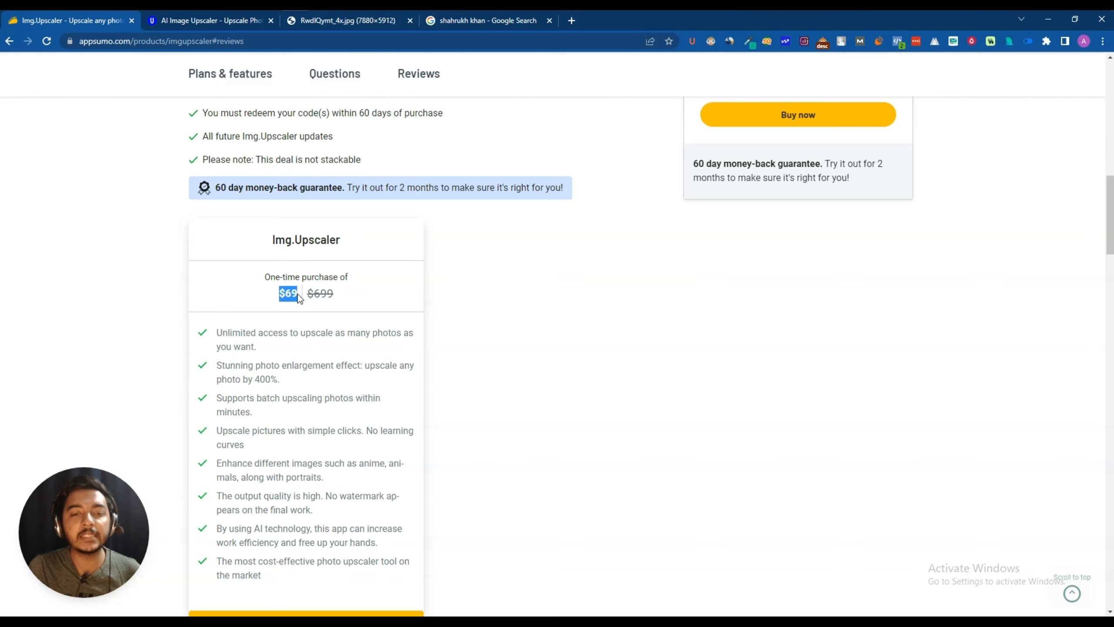
scroll(263, 338, down, 1)
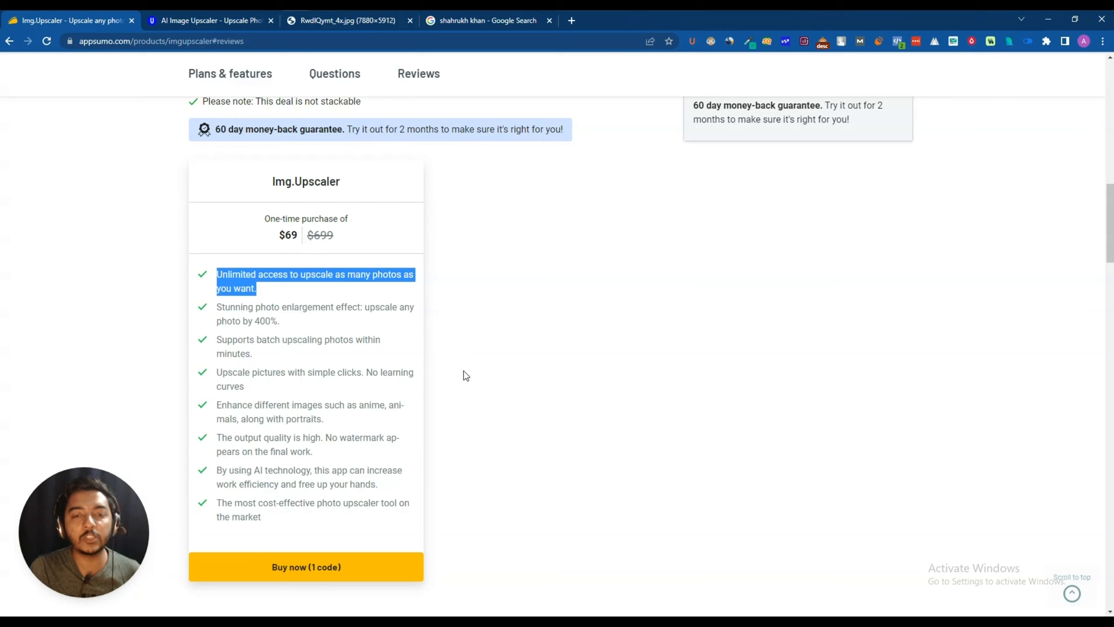
click(471, 487)
scroll(467, 461, up, 3)
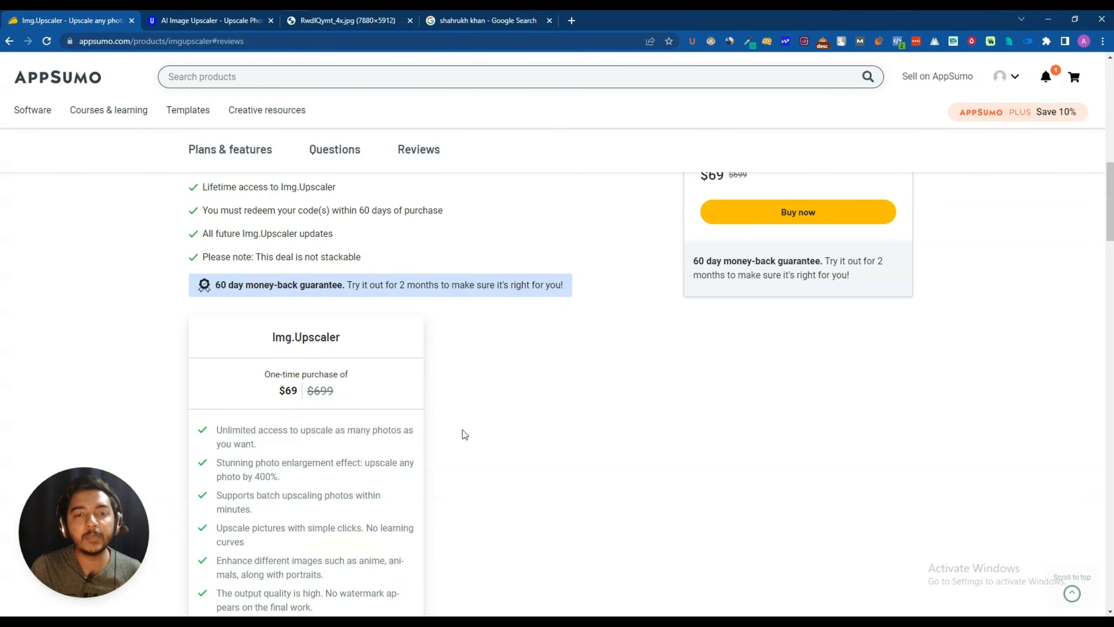
scroll(339, 362, up, 3)
drag(257, 327, 452, 326)
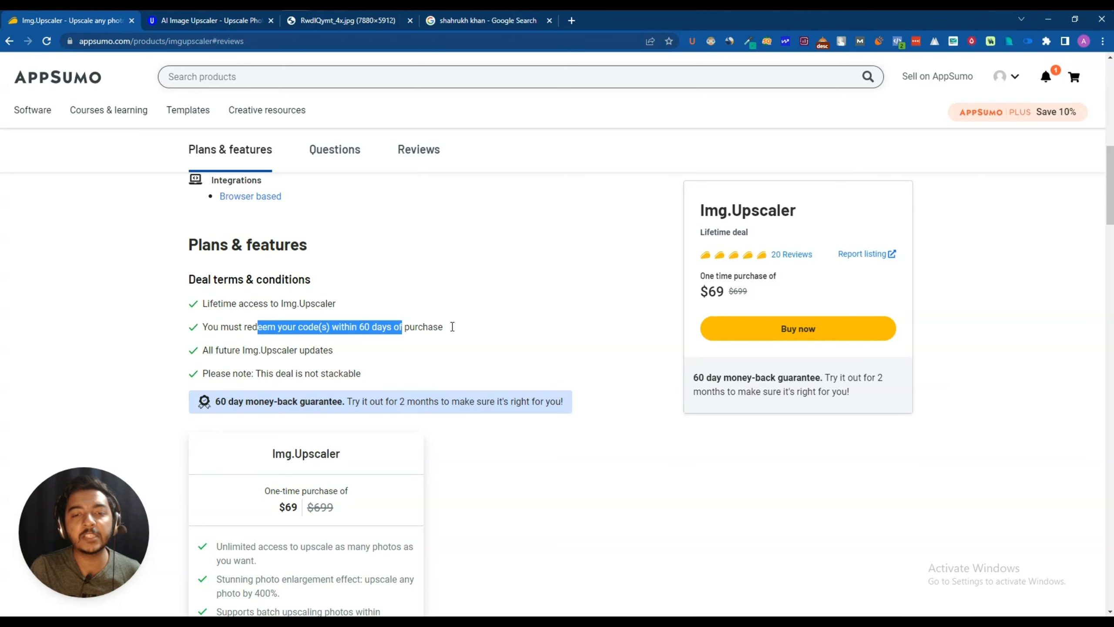
click(485, 488)
scroll(485, 489, up, 15)
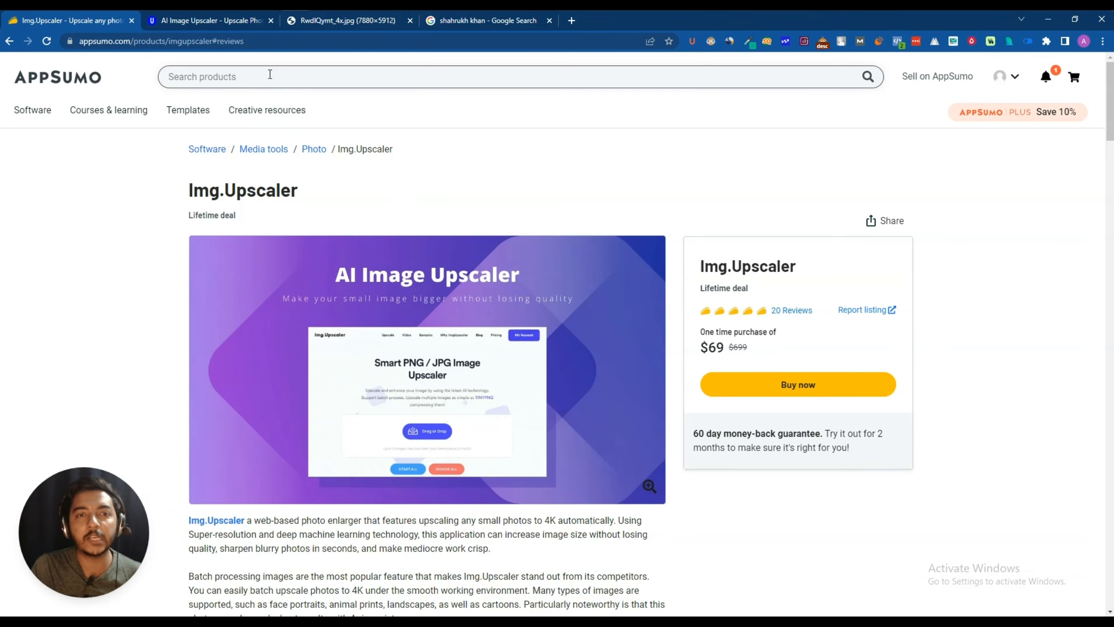
Switch to the Img.Upscaler site, reload it to clear the processed images, and set the upscale factor to 400%
click(209, 21)
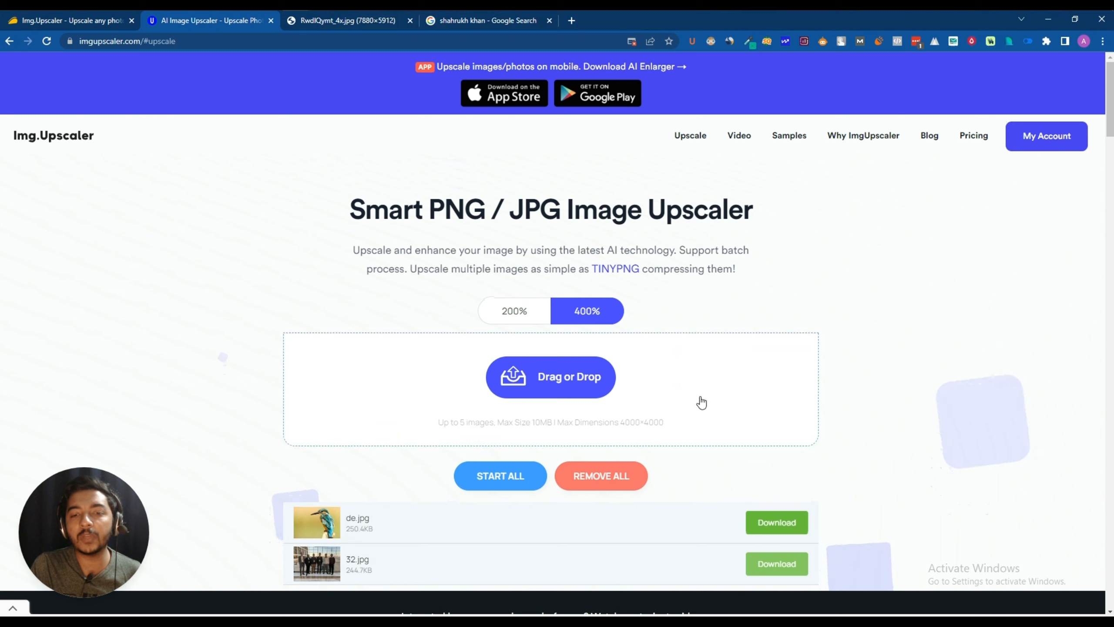
click(47, 41)
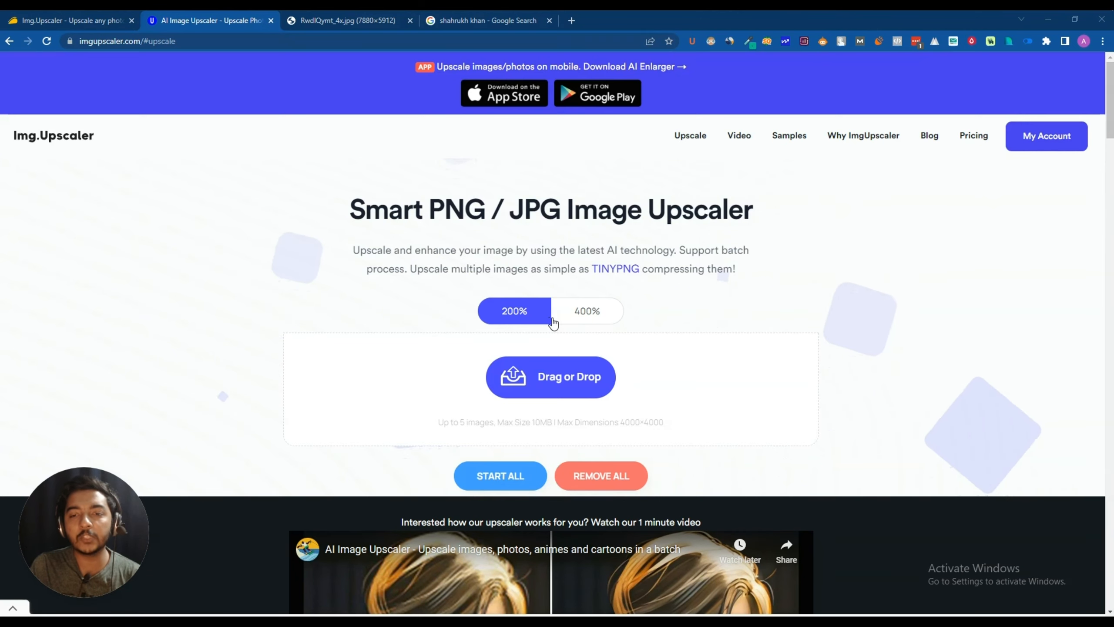
click(576, 324)
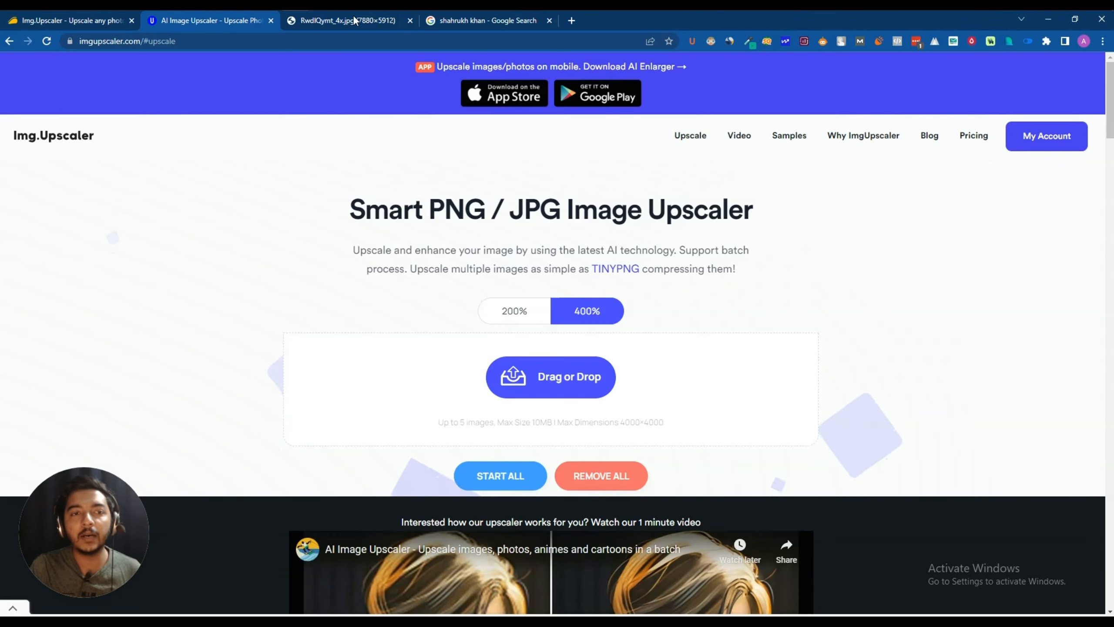
Place the browser beside the original photo, upload 32.jpg from Downloads, and start upscaling it
click(1066, 18)
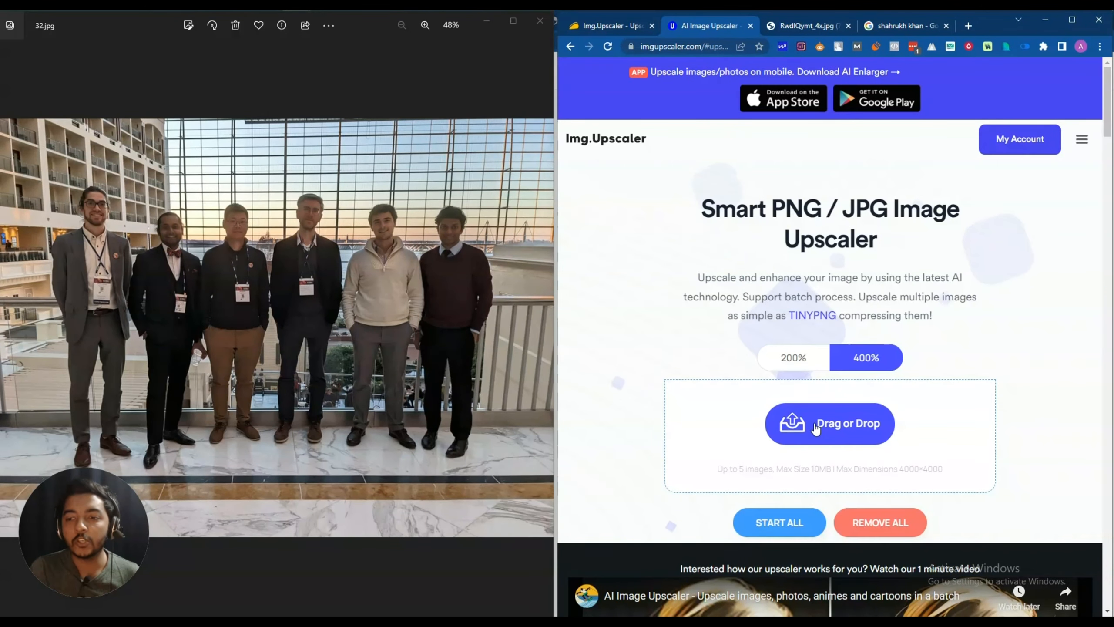
click(834, 432)
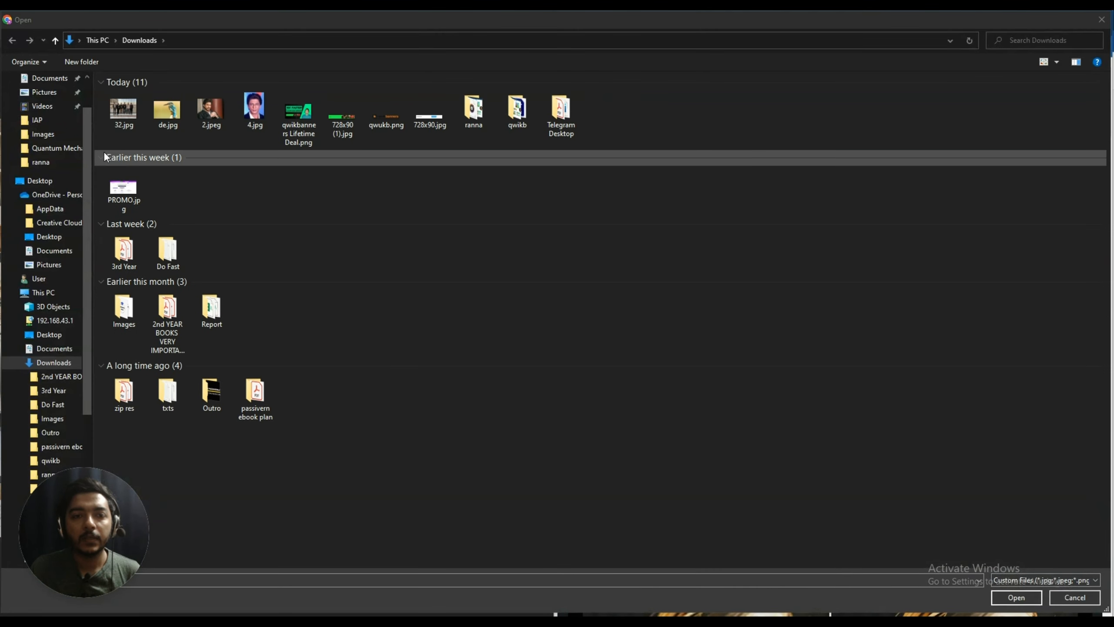
click(123, 122)
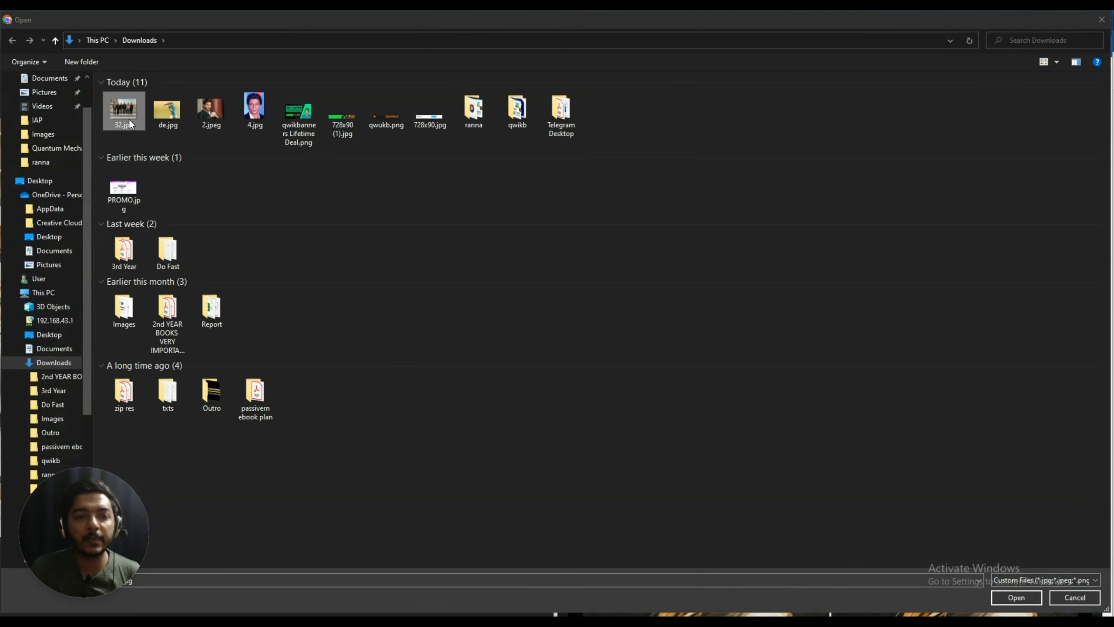
click(1017, 599)
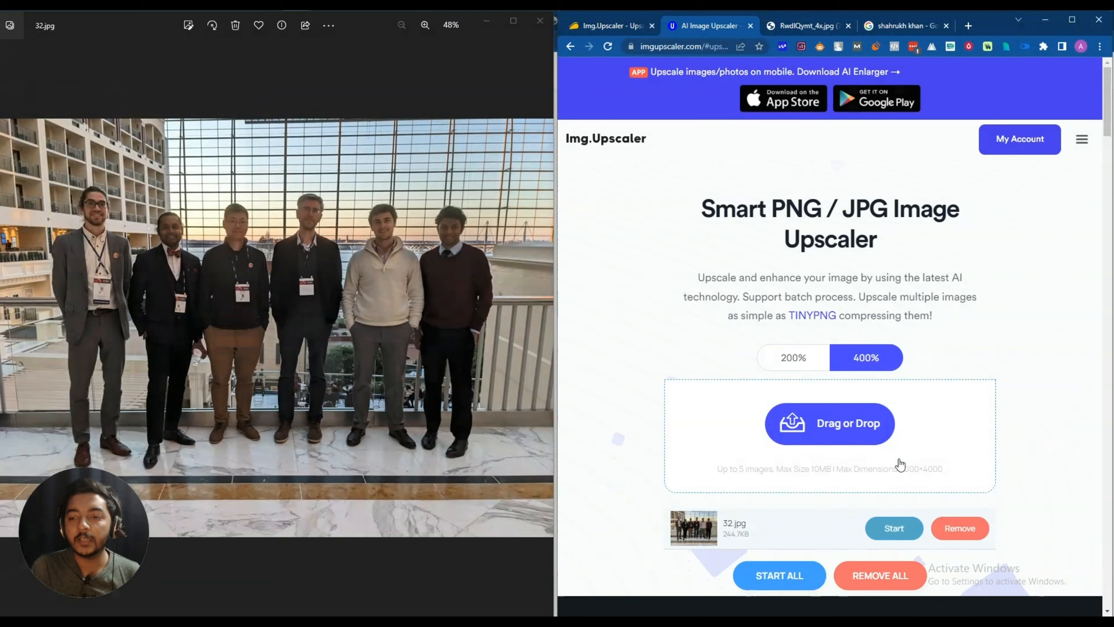
scroll(1038, 450, down, 2)
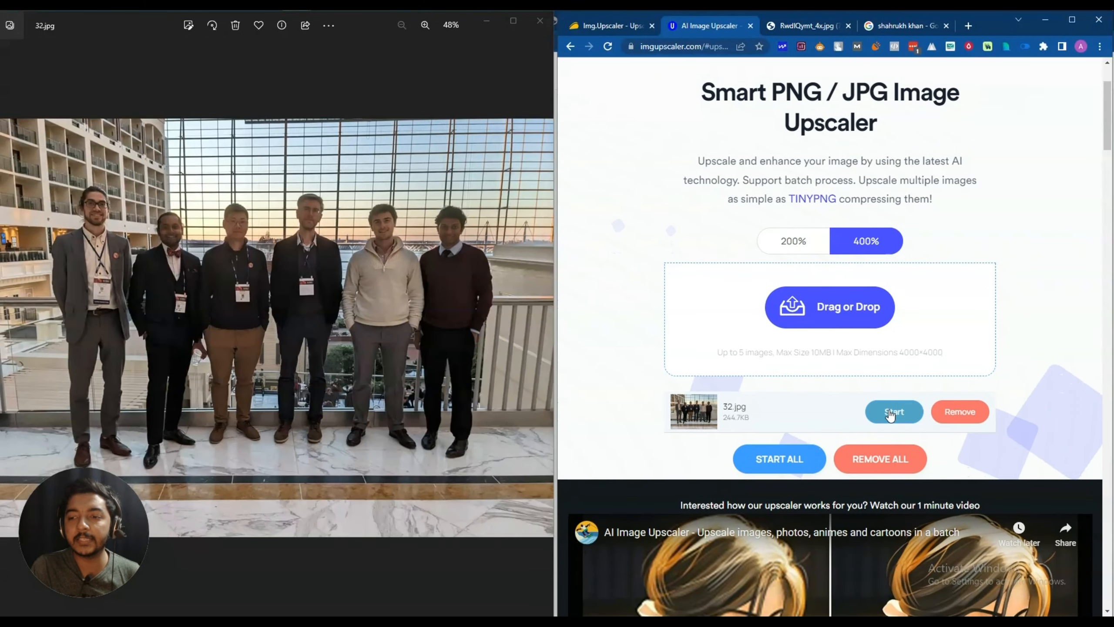
click(891, 411)
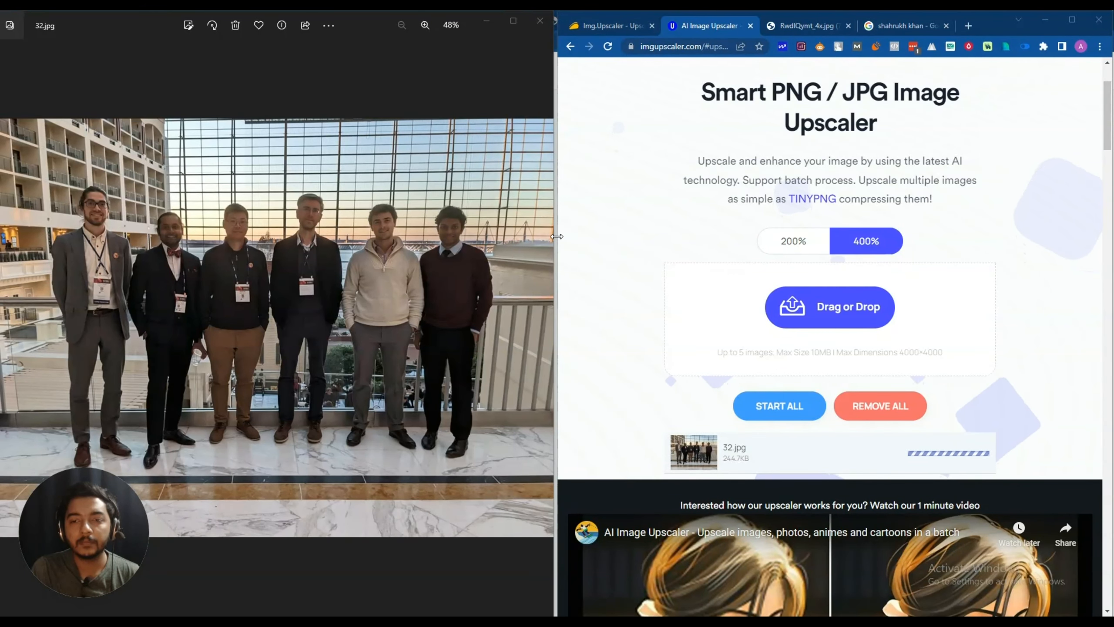
Open the upscaled 32.jpg result beside the original photo to compare their quality
drag(557, 236, 555, 236)
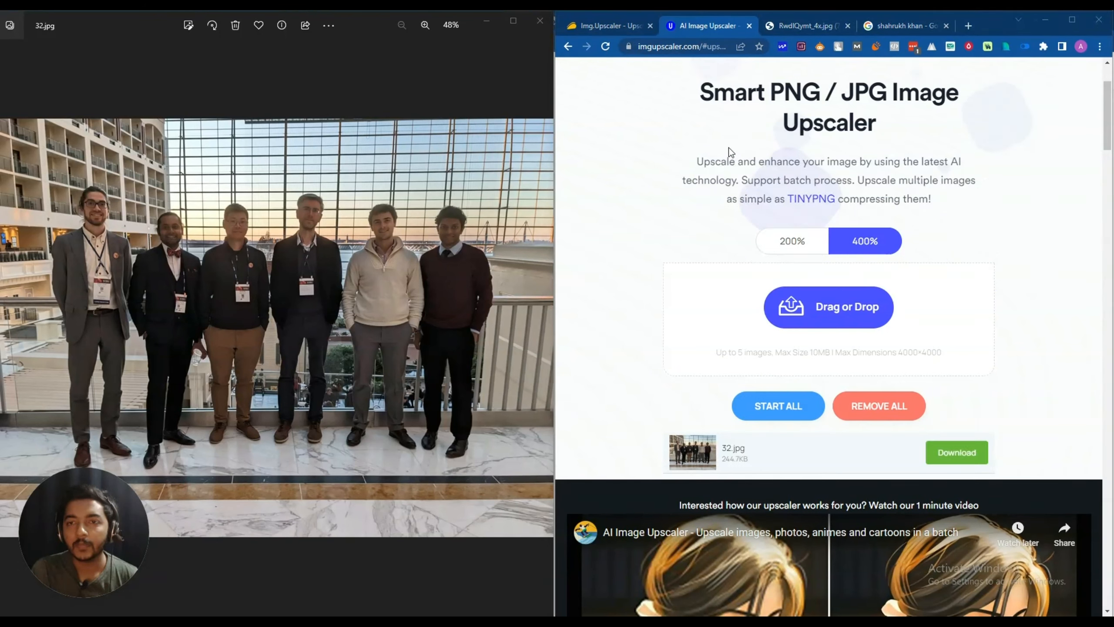
click(947, 460)
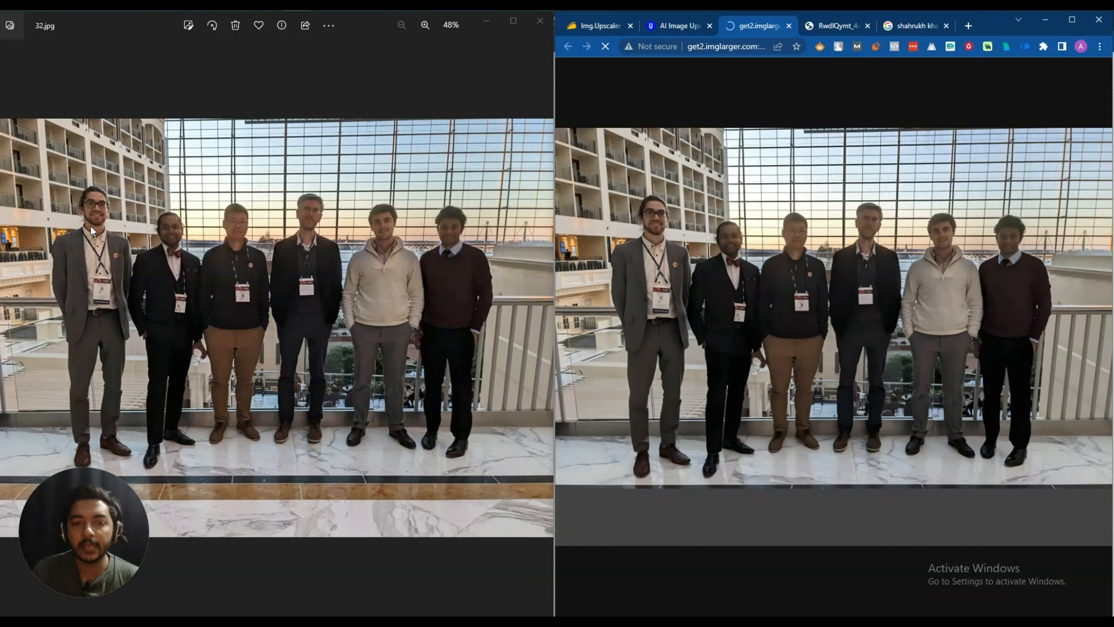
drag(95, 557, 89, 100)
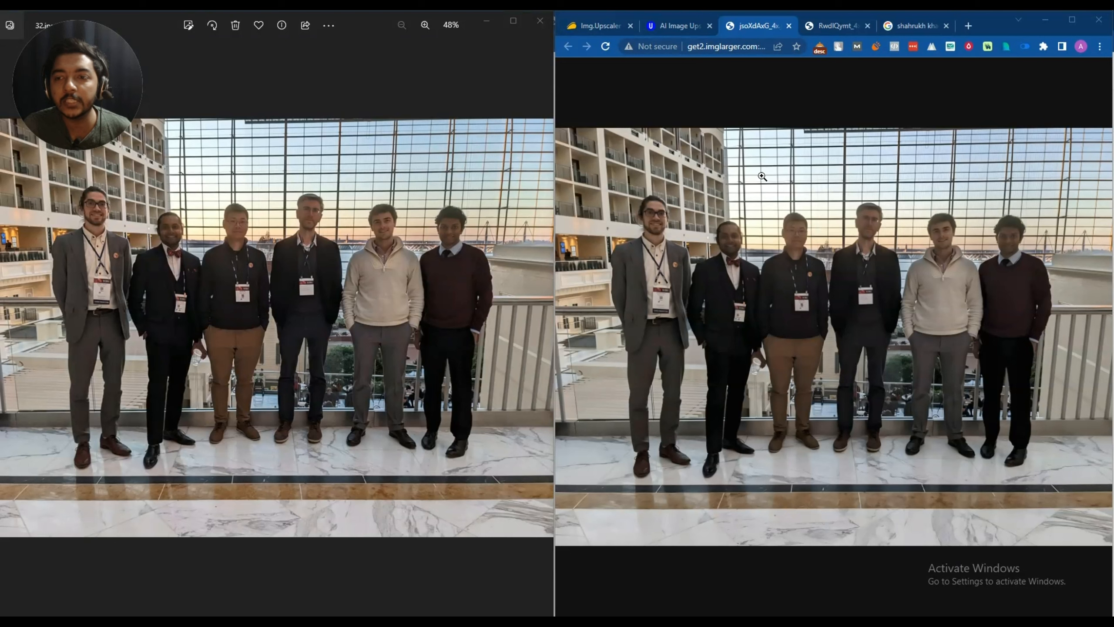
Return to Img.Upscaler, set the upscale factor to 200%, and upload and start upscaling 32.jpg again
click(665, 25)
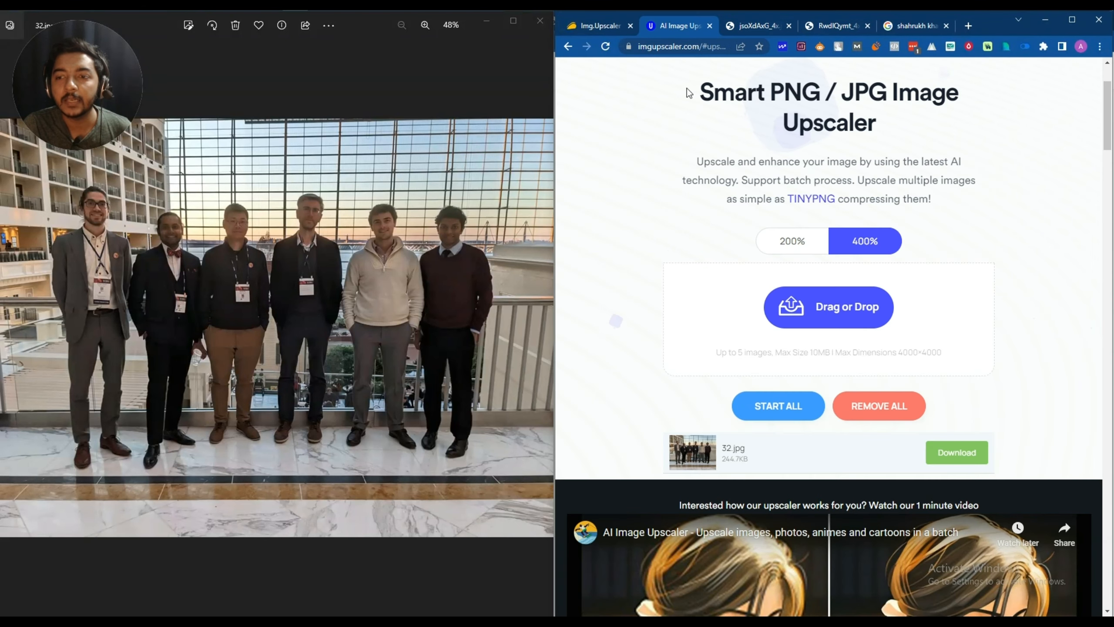
click(791, 252)
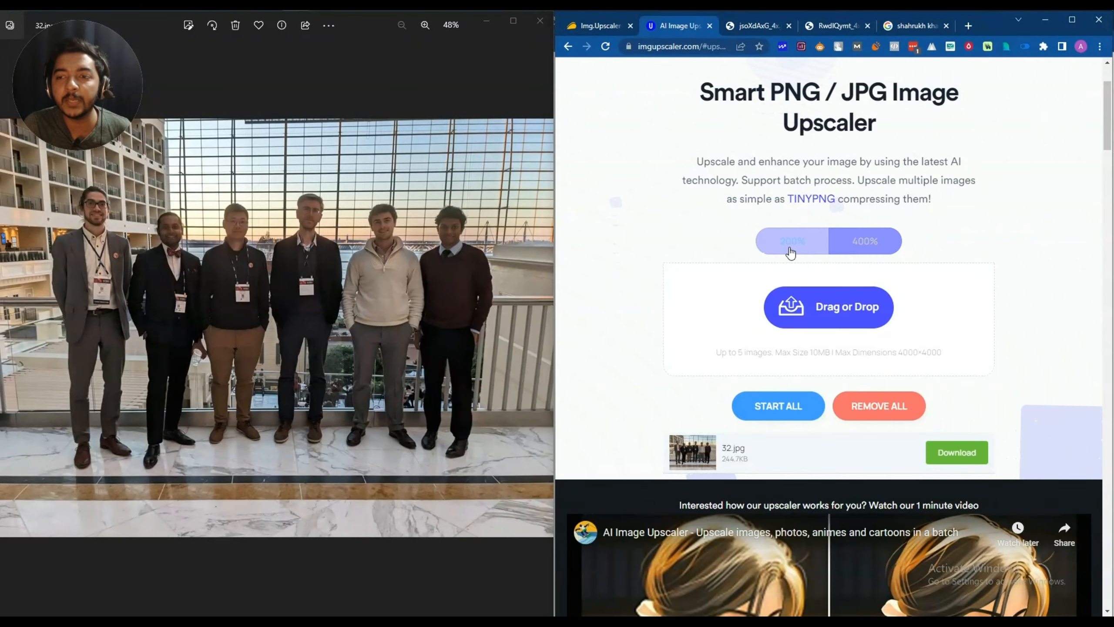
click(810, 297)
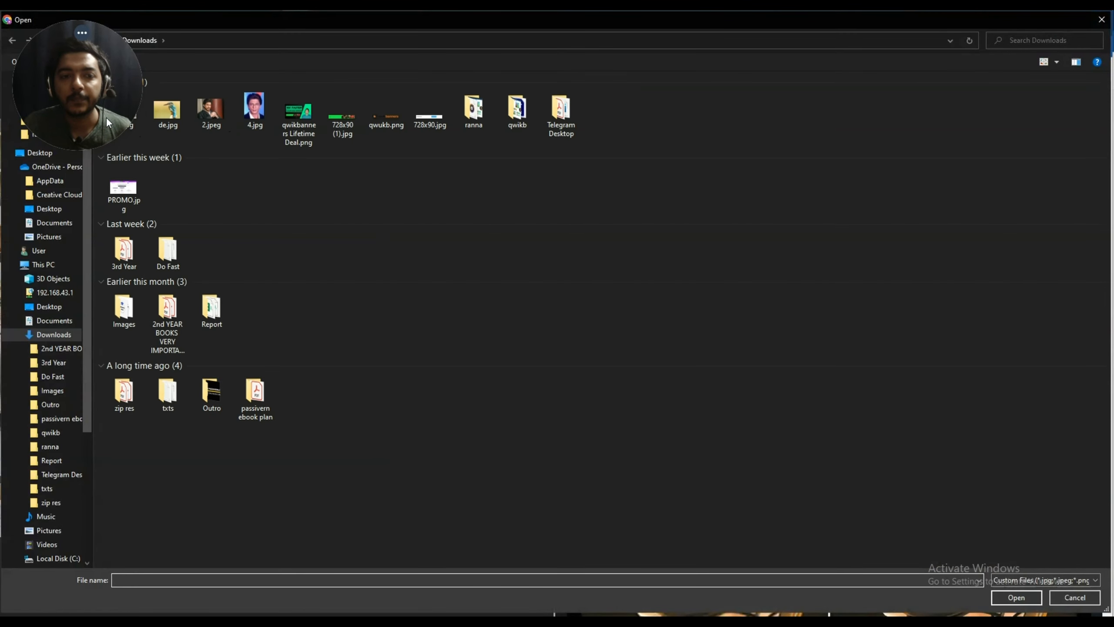
drag(109, 123, 246, 144)
click(124, 127)
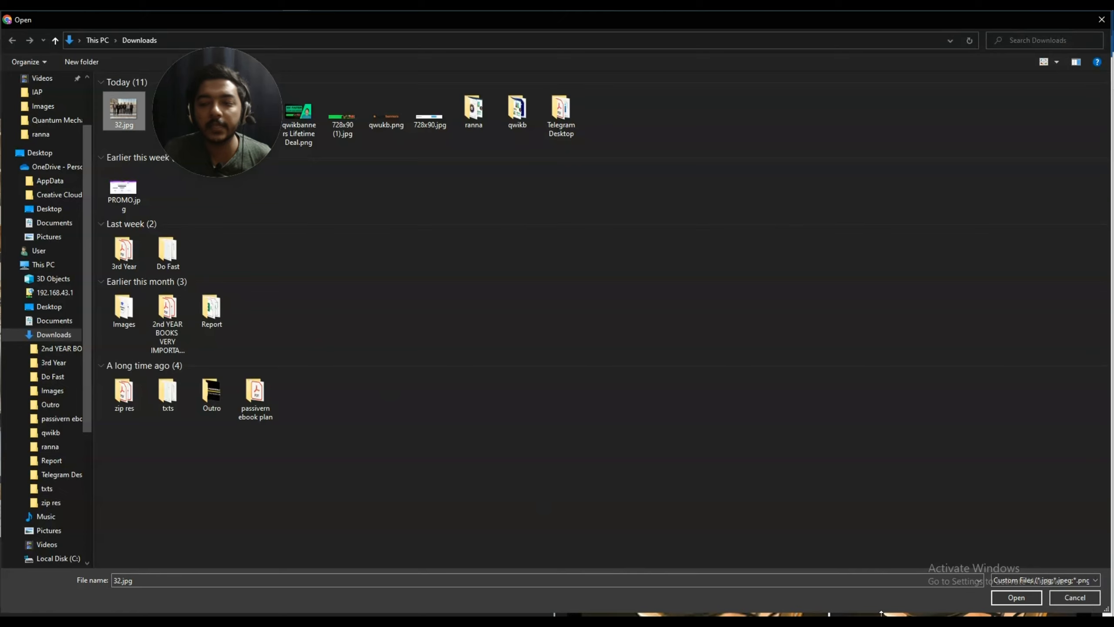
click(1016, 596)
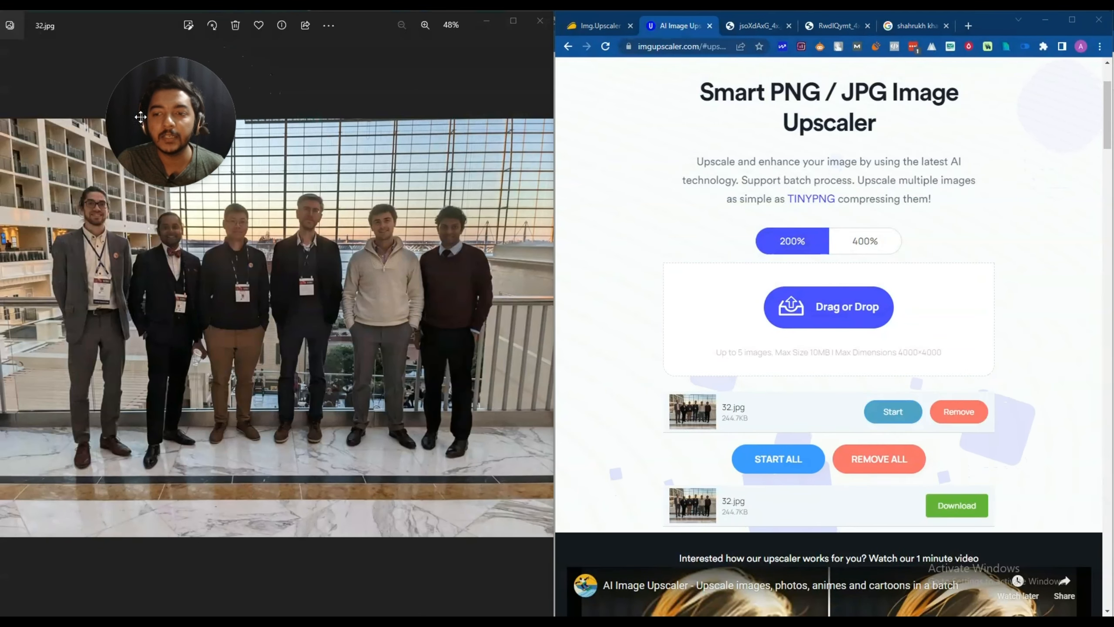
click(906, 416)
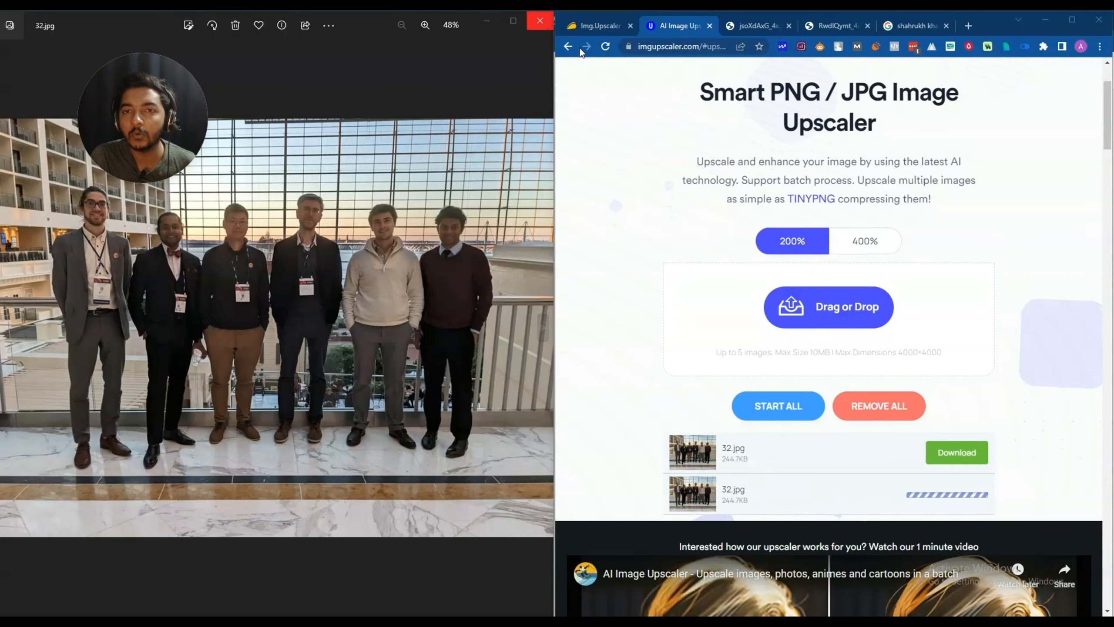
Add de.jpg, 2.jpeg and 4.jpg from Downloads together to the upscaling queue
click(833, 323)
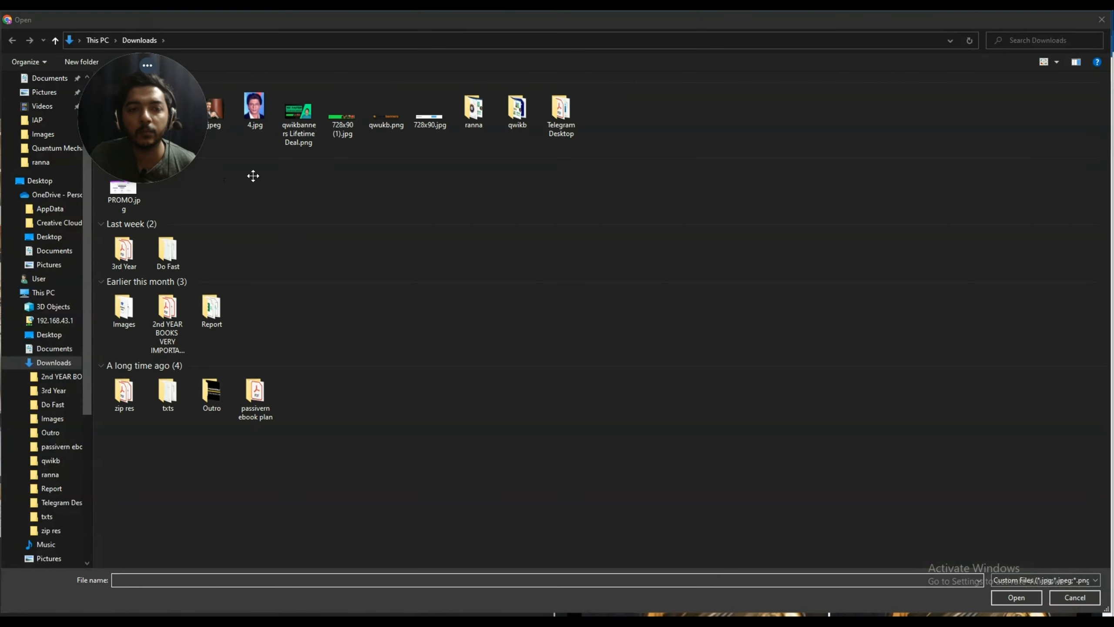
drag(253, 176, 855, 204)
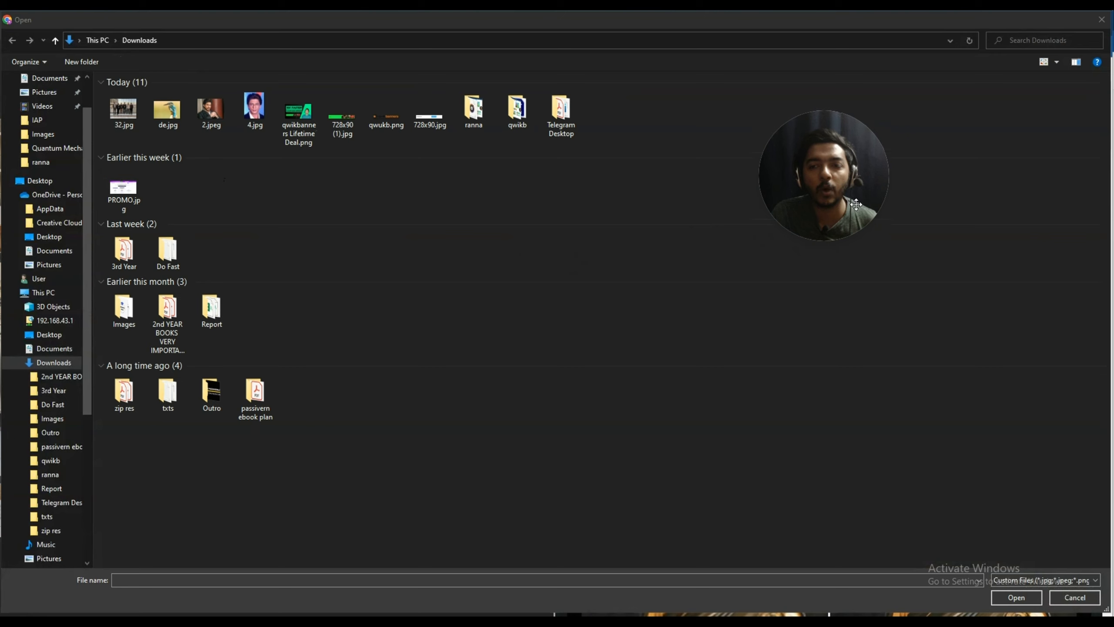
click(152, 114)
shift+click(259, 113)
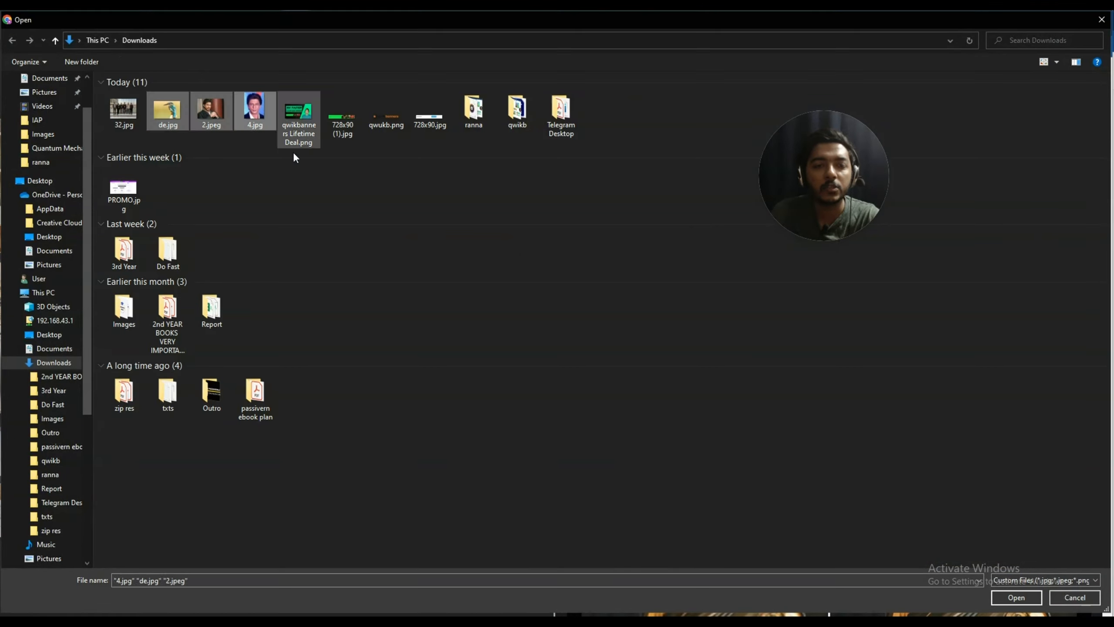
click(1003, 599)
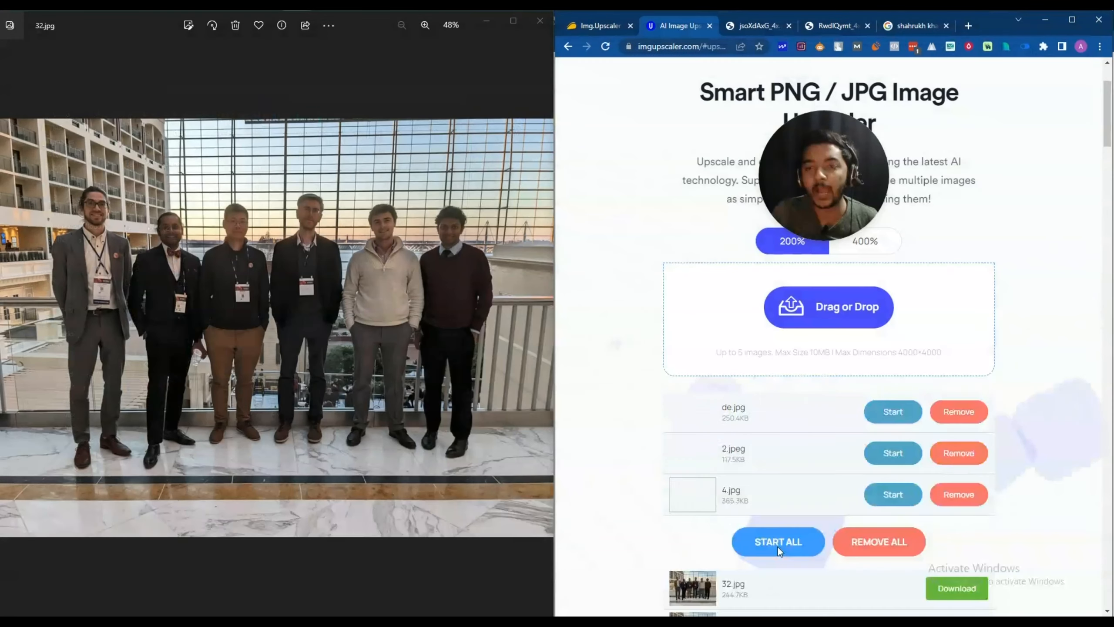
drag(797, 199, 56, 134)
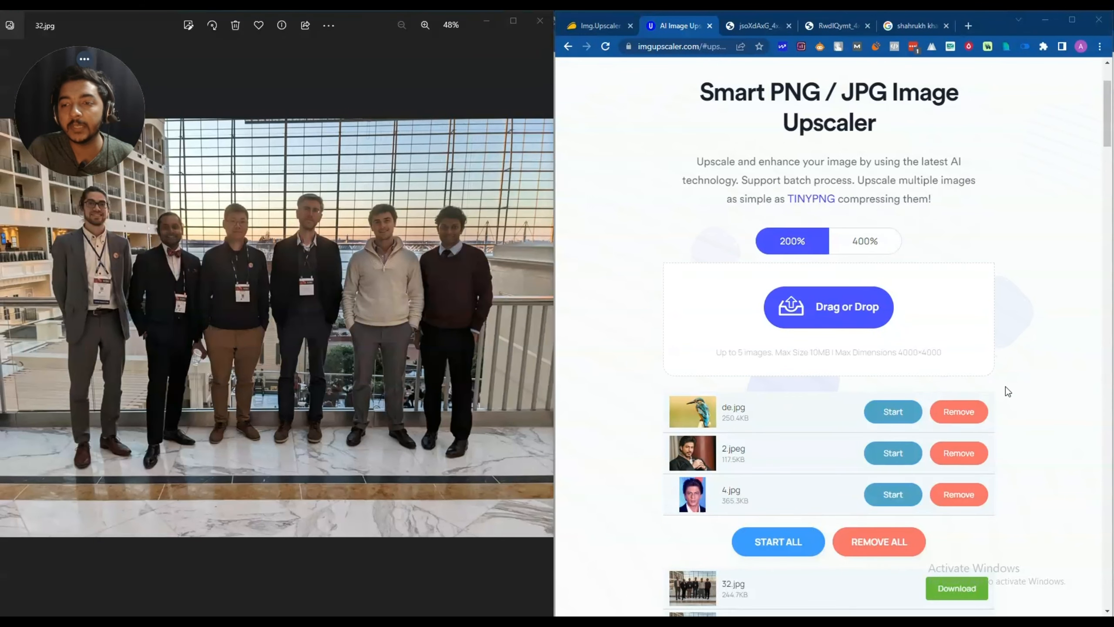
scroll(1005, 395, down, 1)
scroll(1003, 424, down, 1)
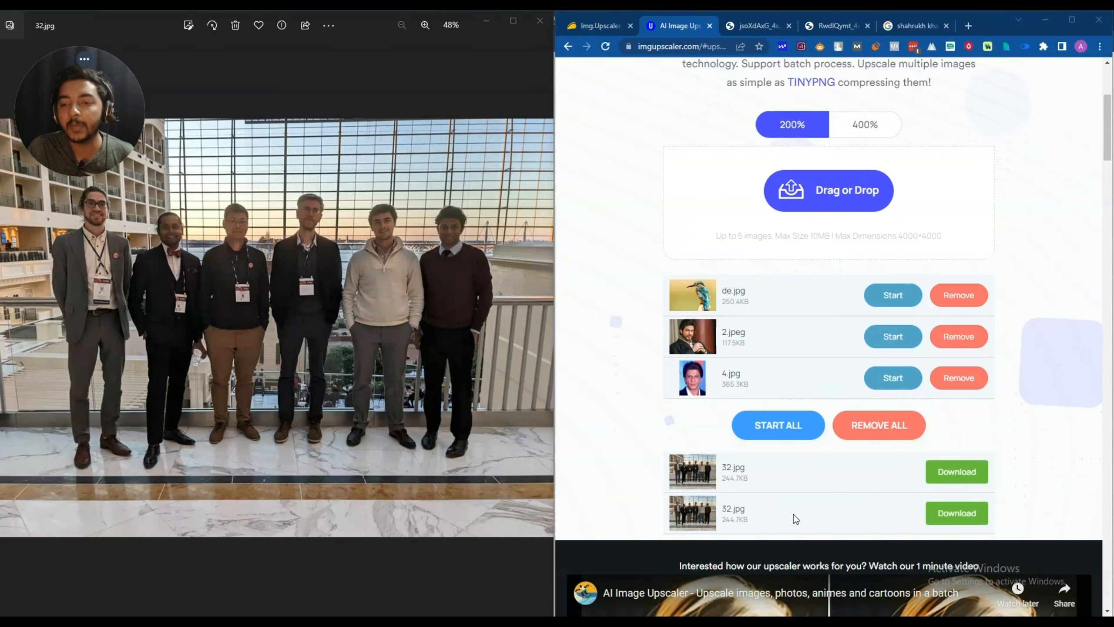
Open the 200% upscaled 32.jpg result and compare it with the earlier 400% result and the original photo
click(965, 515)
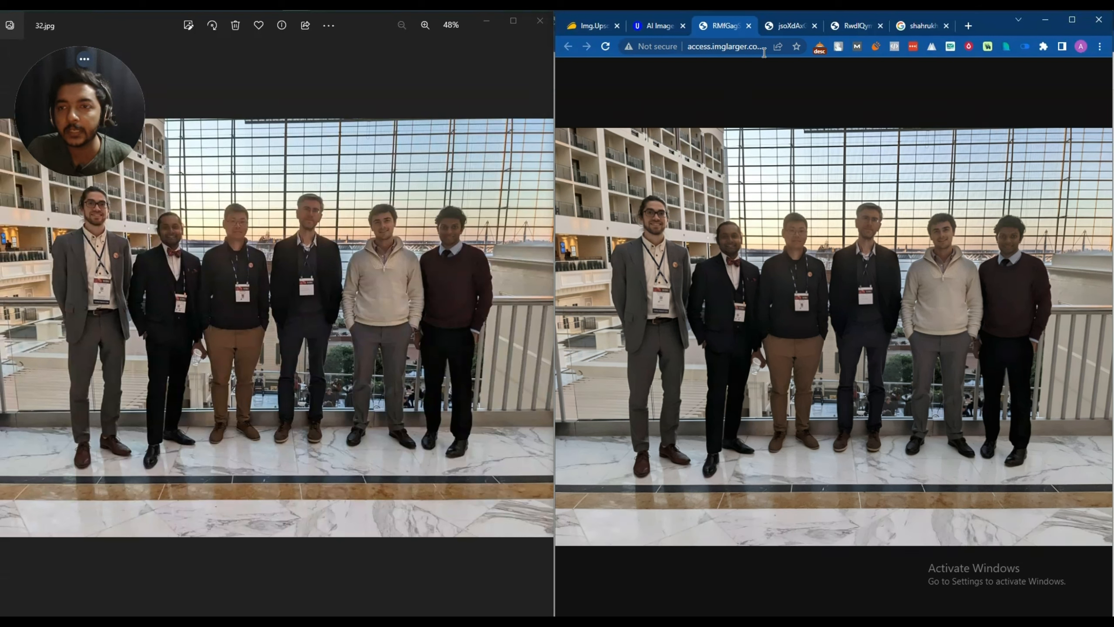
click(774, 28)
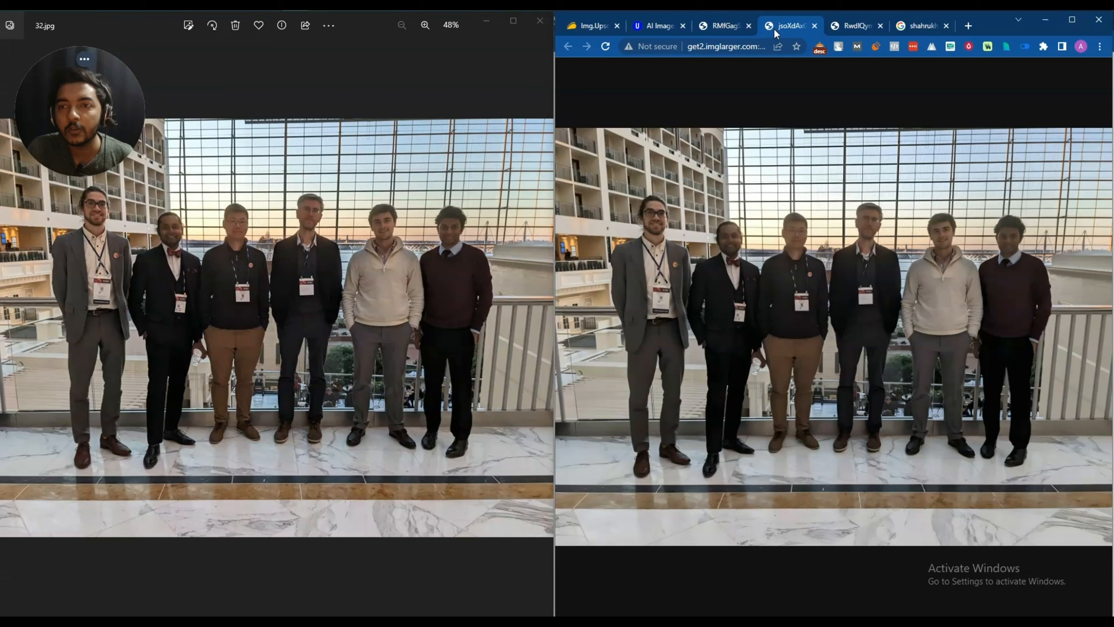
click(716, 31)
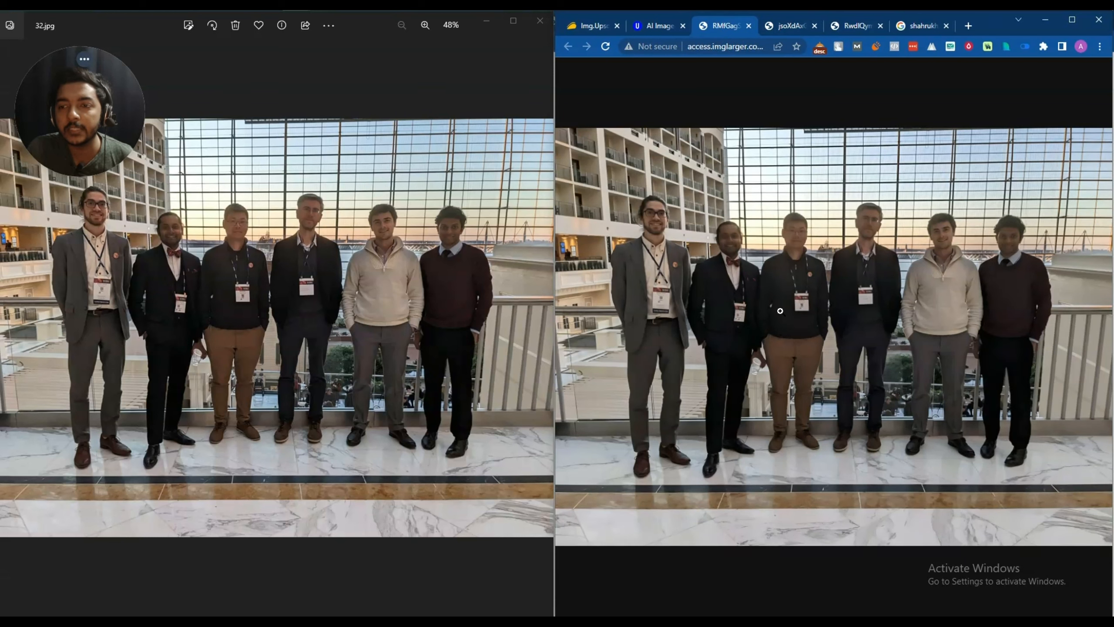
click(767, 29)
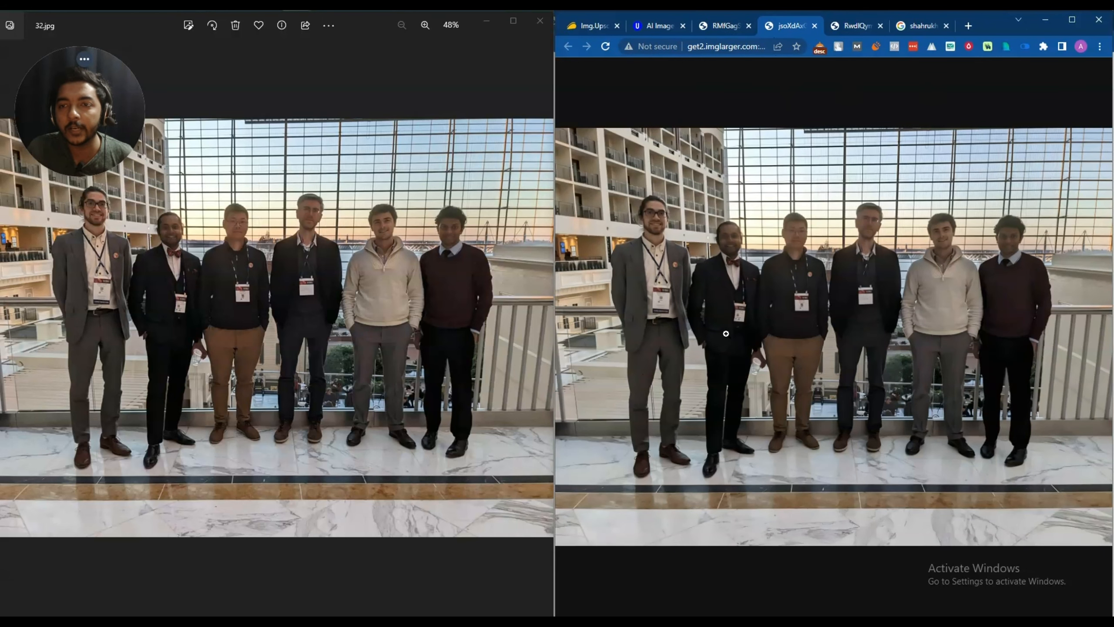
Show the original de.jpg in the photo viewer and start upscaling the queued de.jpg at 200%
click(642, 27)
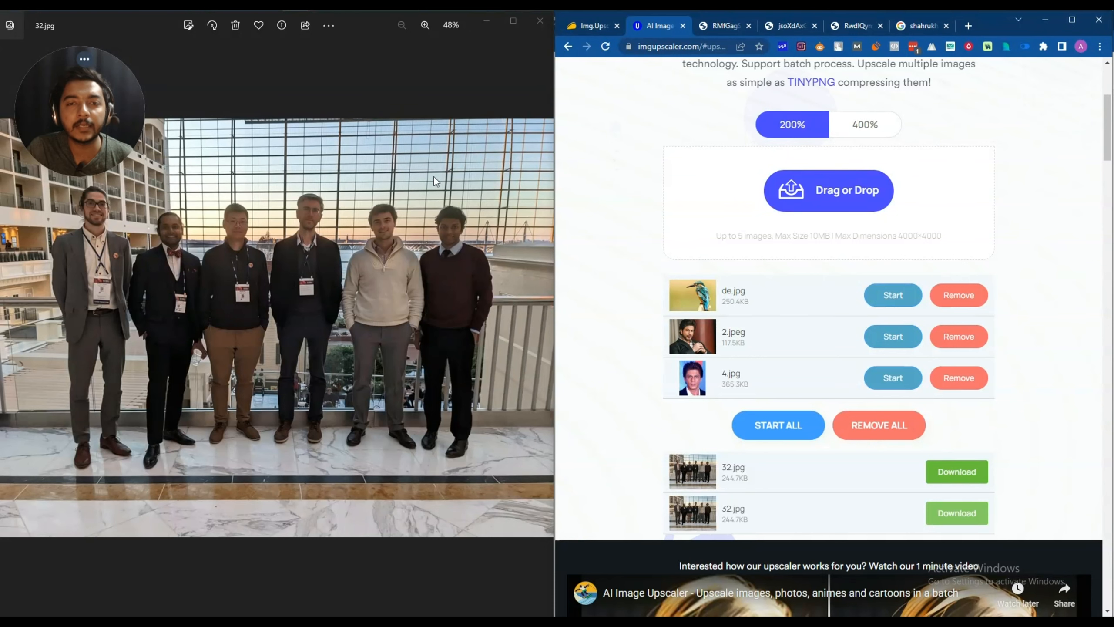
key(Right)
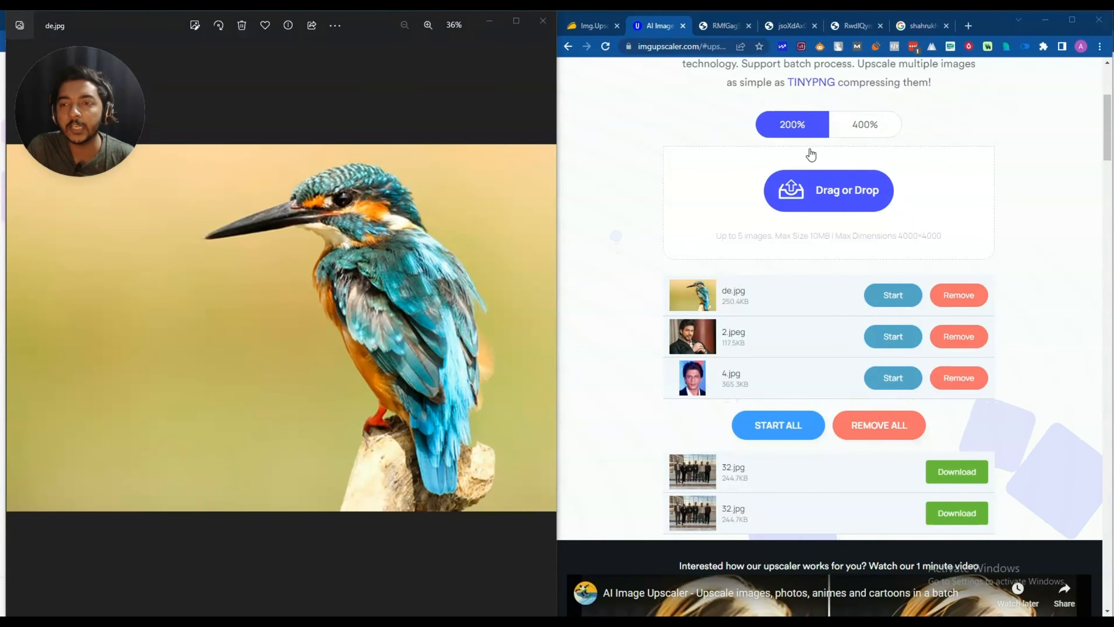
click(886, 301)
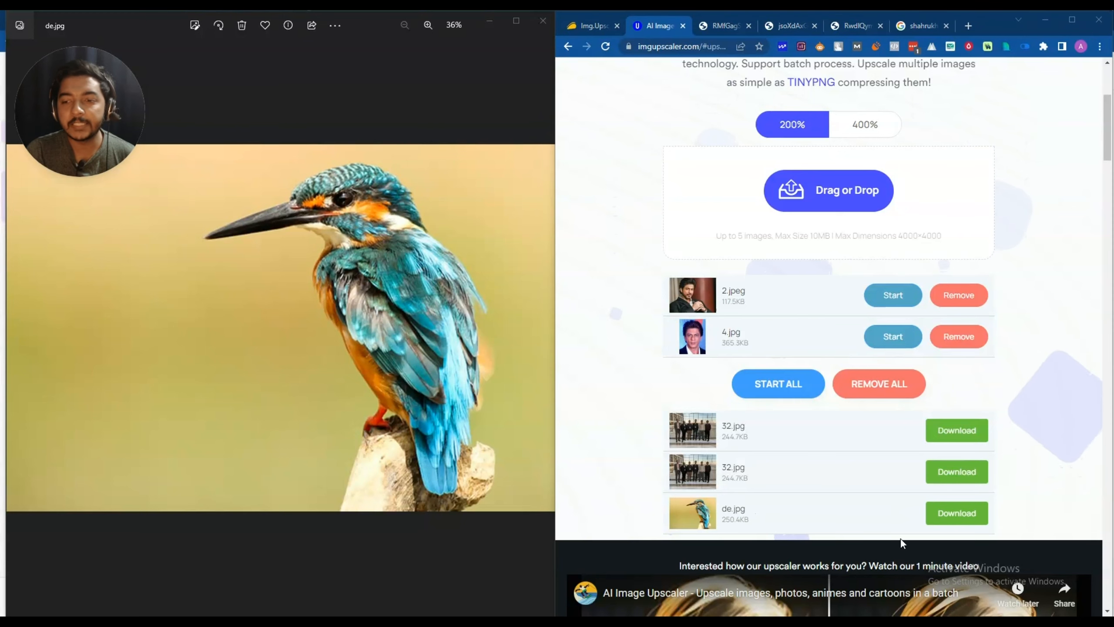
Open the 200% upscaled de.jpg result beside the original and inspect the bird's details up close
click(974, 515)
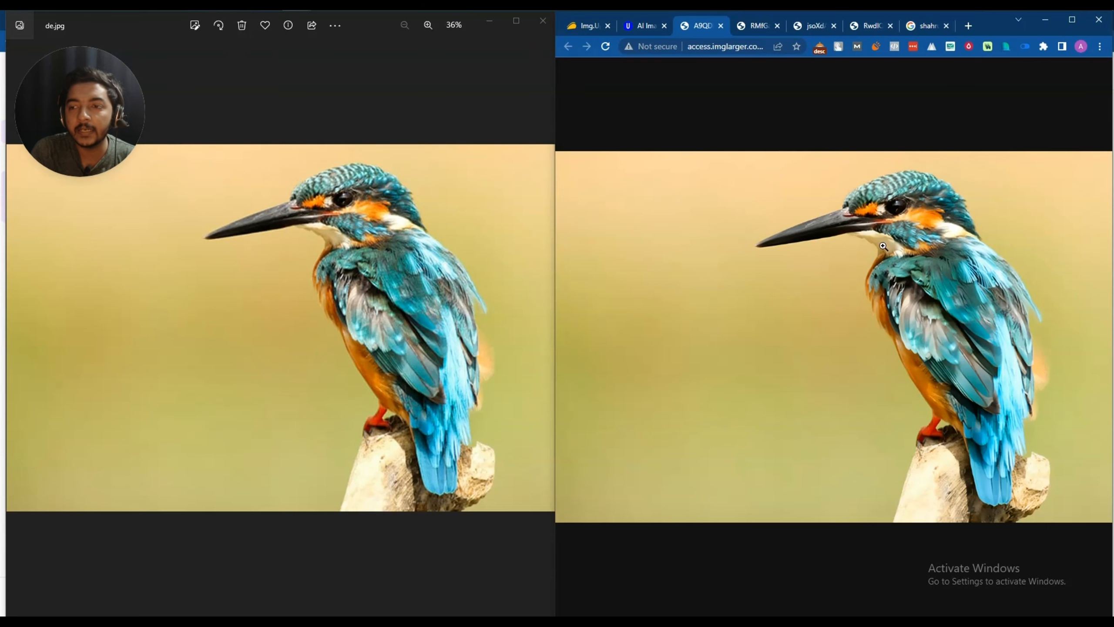
click(947, 259)
click(891, 287)
Return to Img.Upscaler, set the upscale factor to 400%, and upload and start upscaling de.jpg from Downloads
click(646, 28)
click(862, 130)
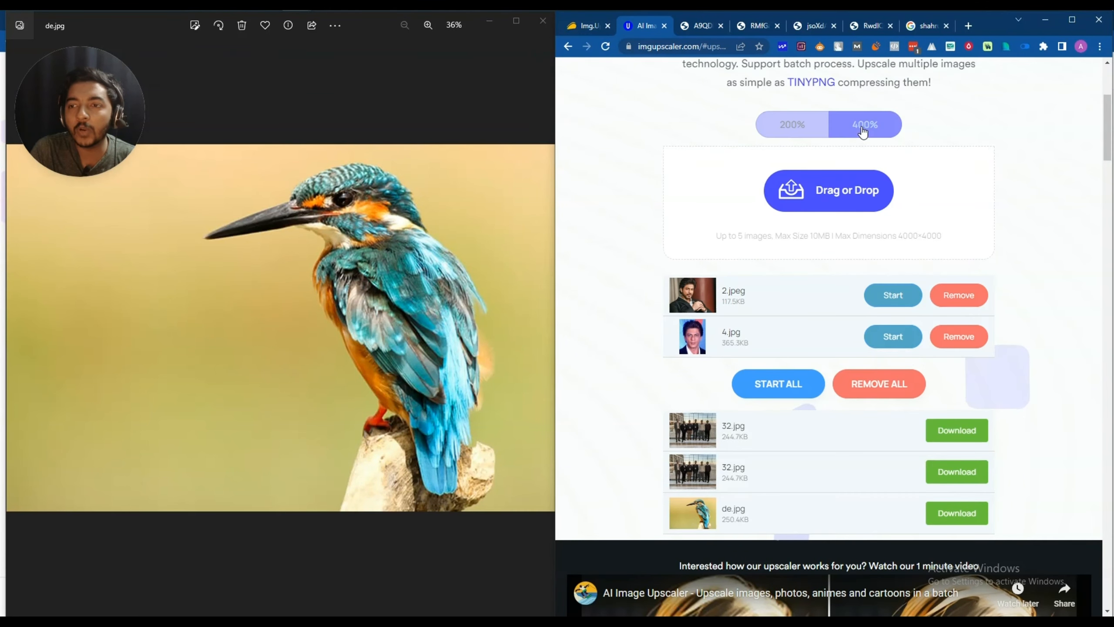
click(839, 189)
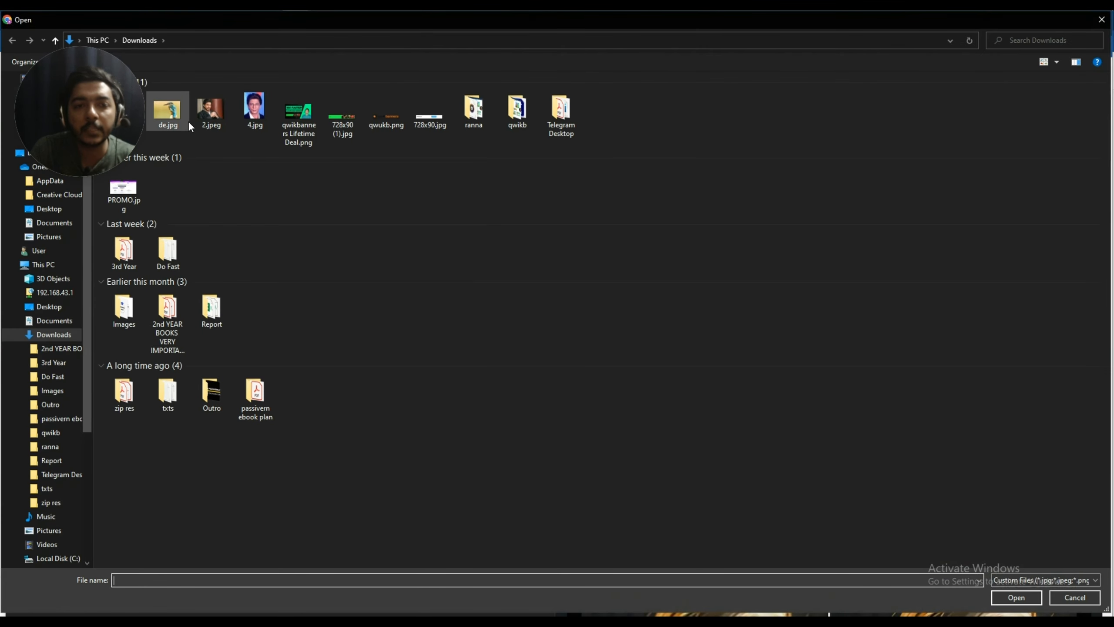
click(190, 123)
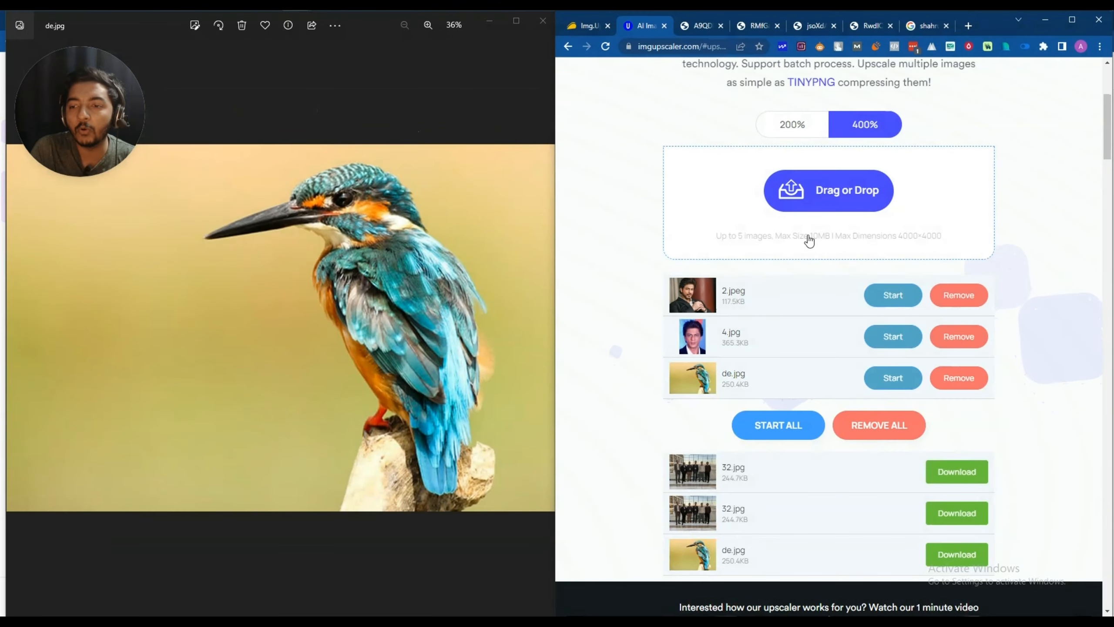
click(899, 380)
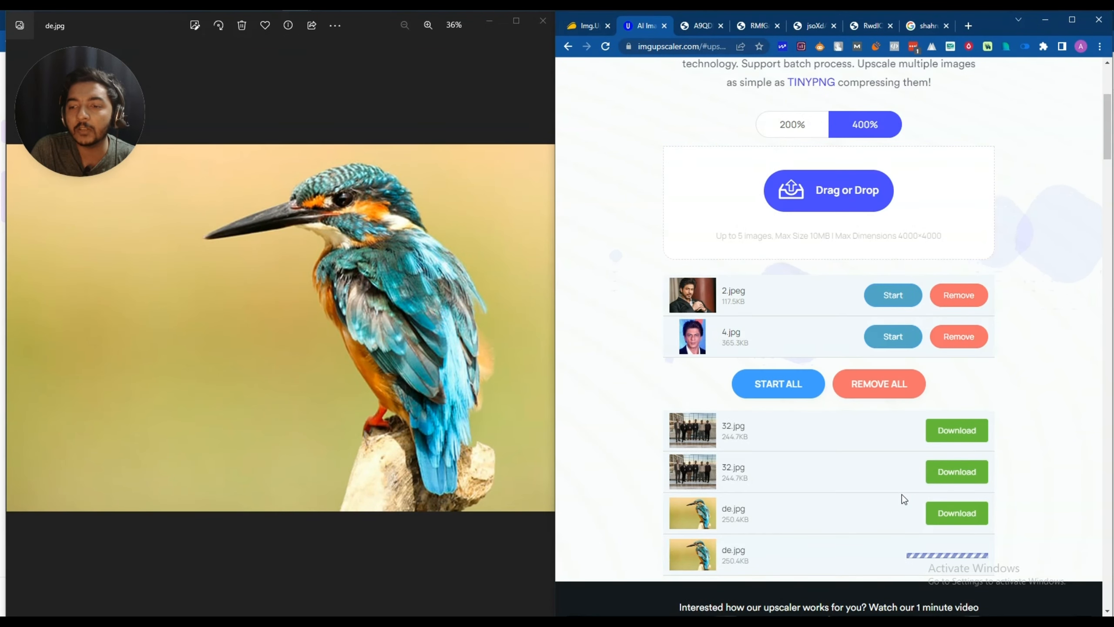
scroll(830, 554, down, 2)
scroll(867, 565, up, 2)
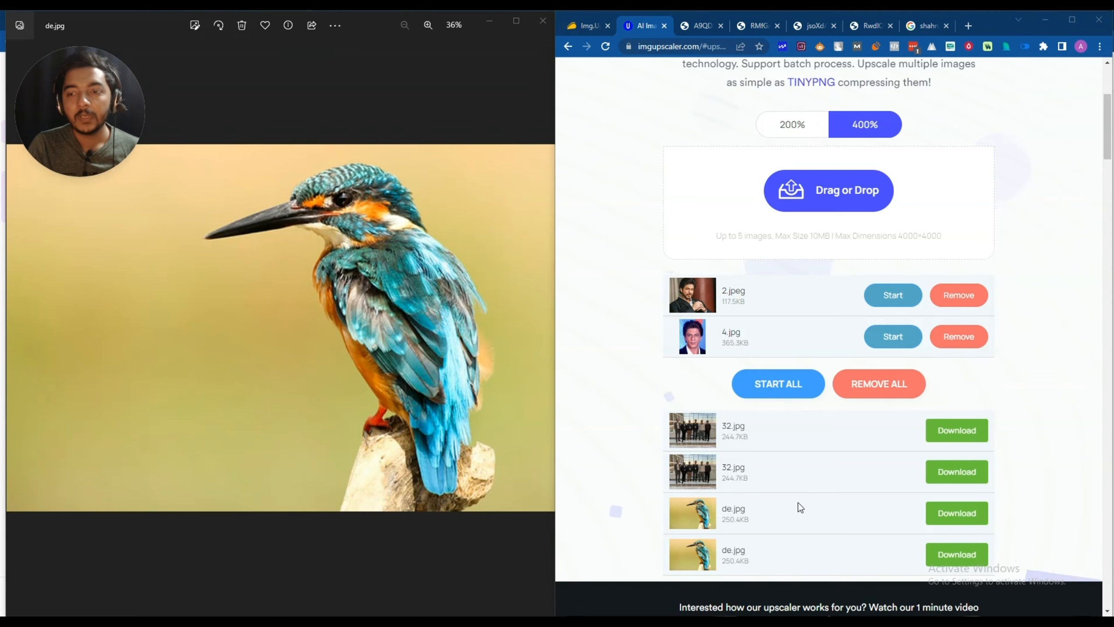
Open the 400% upscaled de.jpg result and compare it with the 200% result and the original photo
click(956, 557)
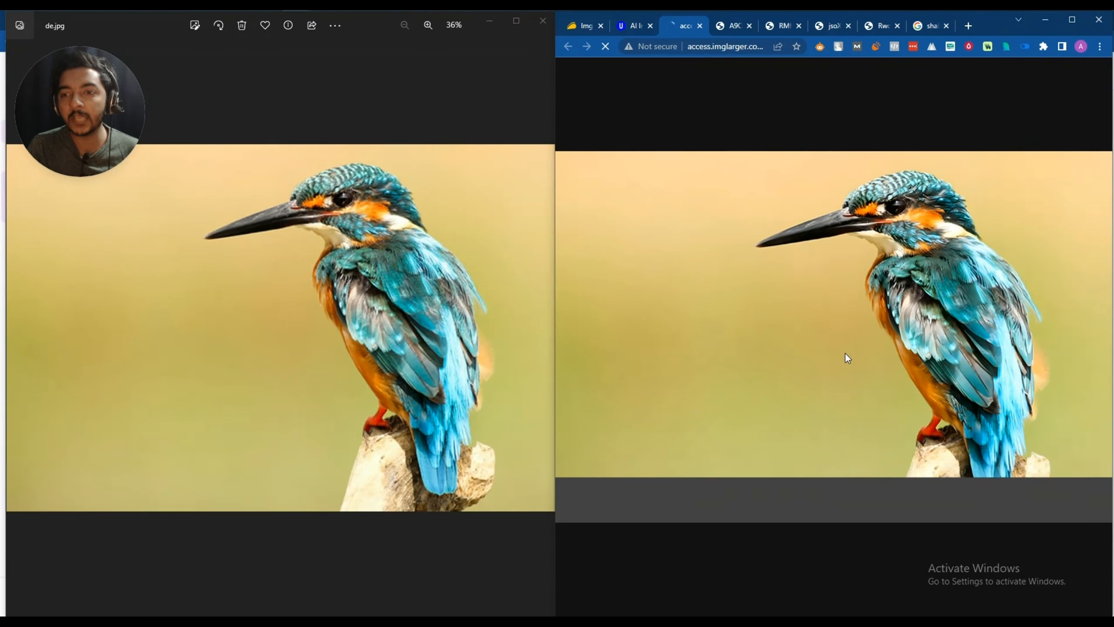
click(730, 33)
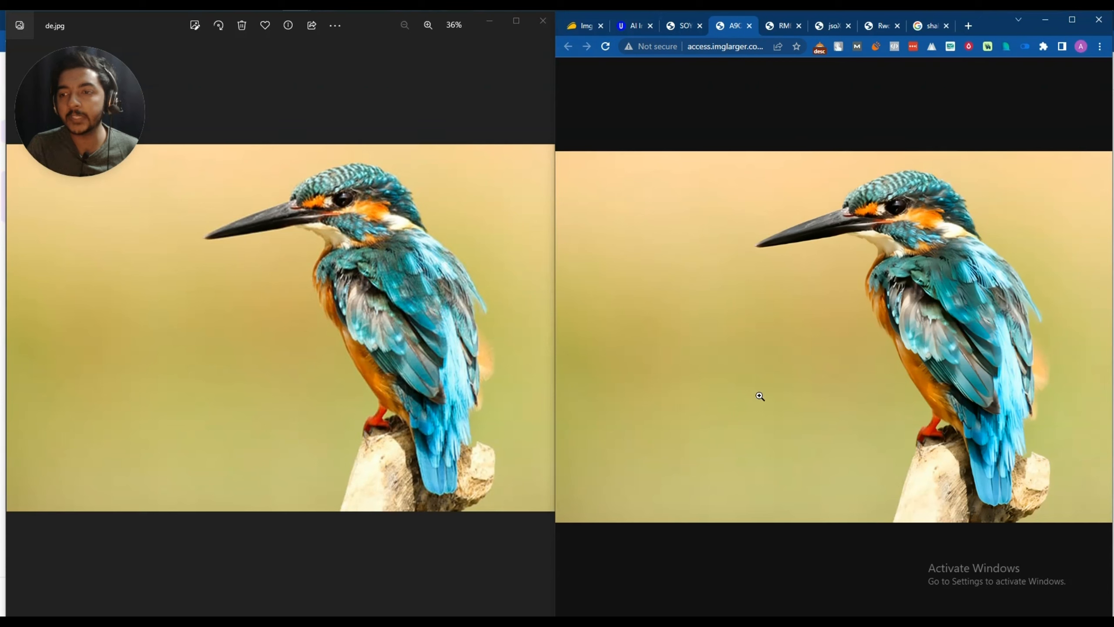
click(686, 29)
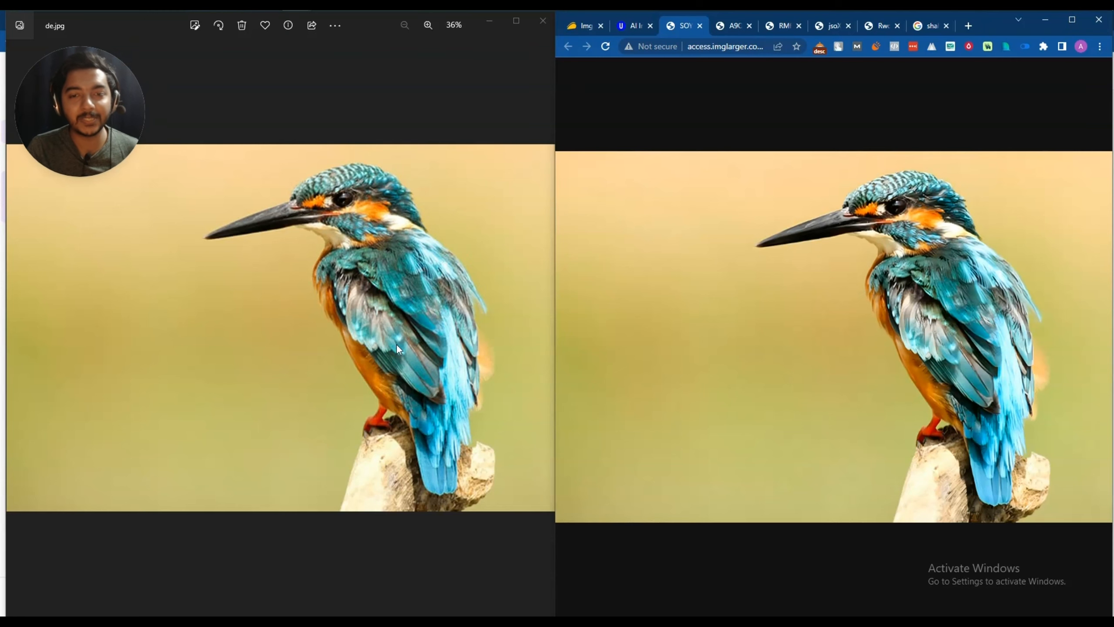
click(866, 291)
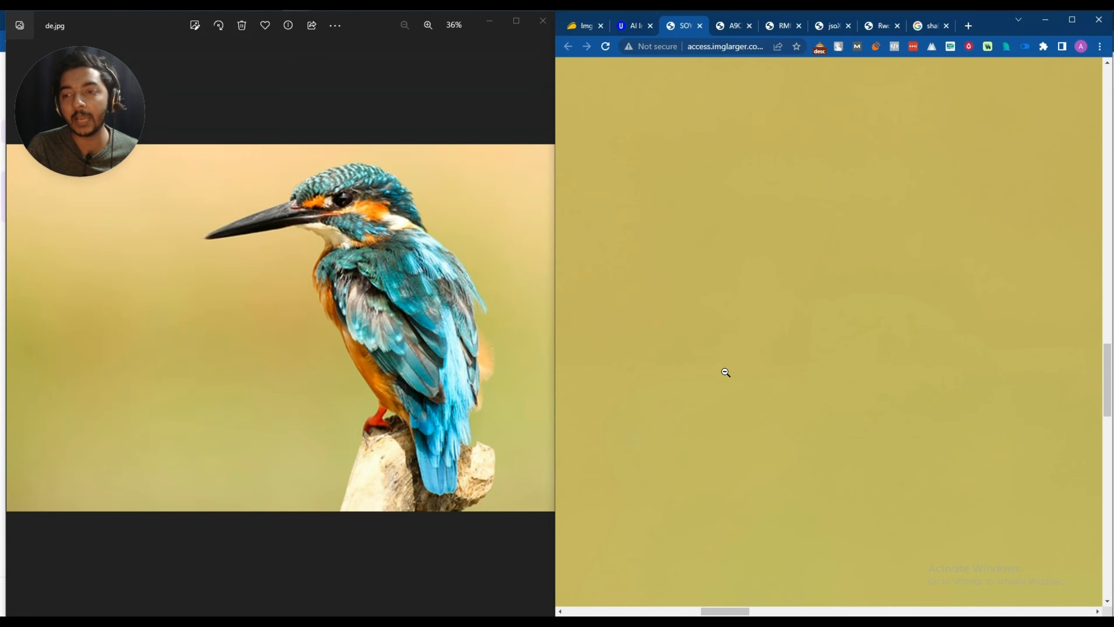
click(725, 373)
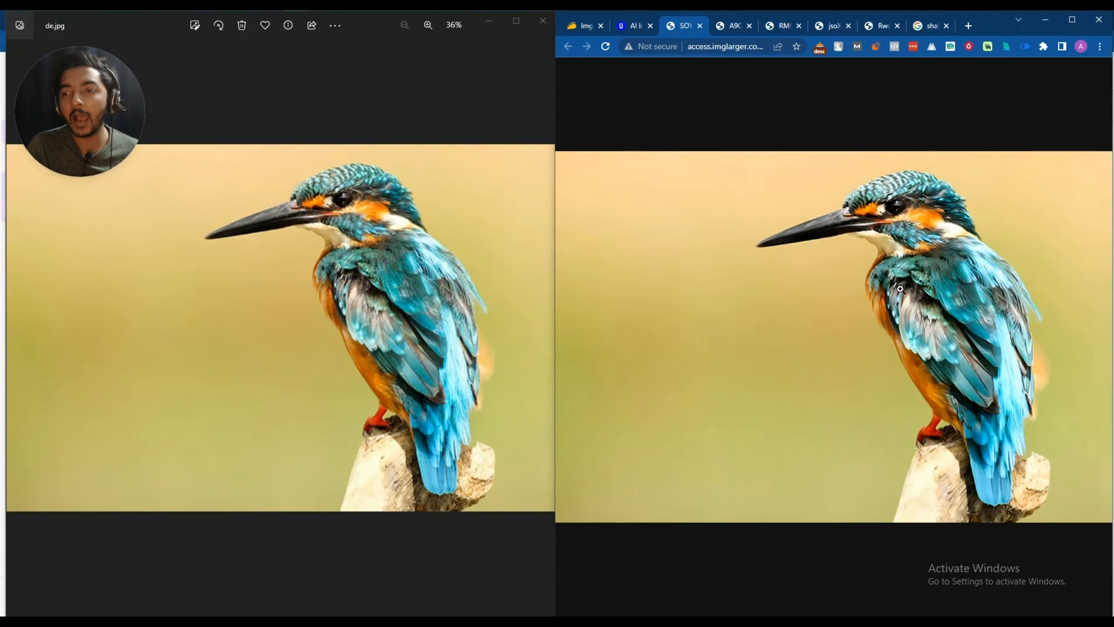
Maximize the browser and examine the 400% kingfisher result at full size, checking the head, eye and feather details
click(901, 289)
scroll(950, 303, up, 10)
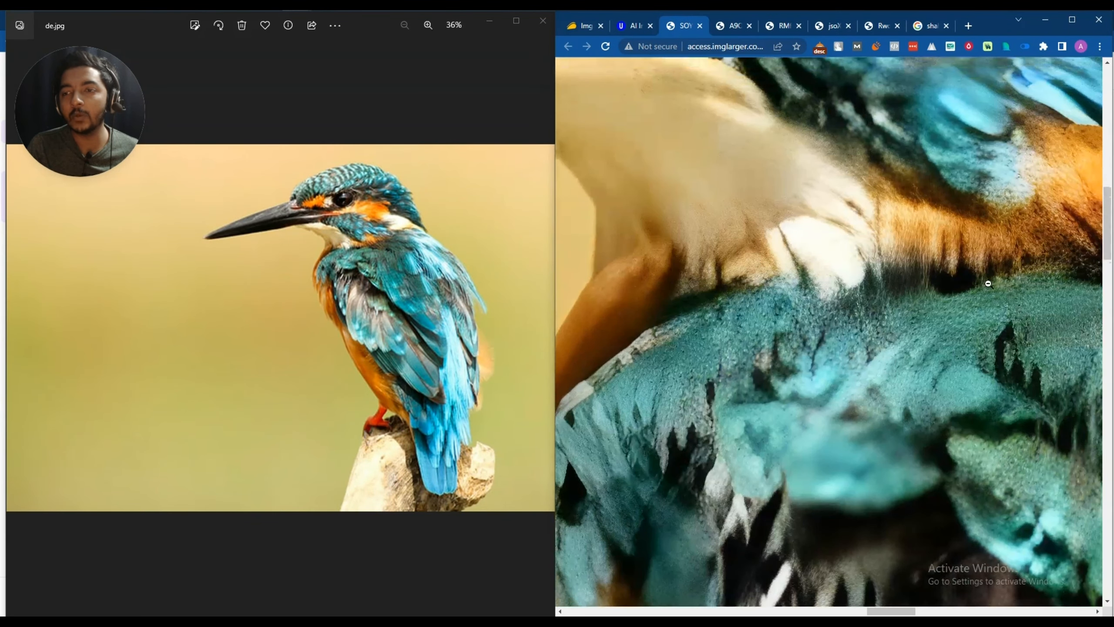
scroll(949, 303, up, 4)
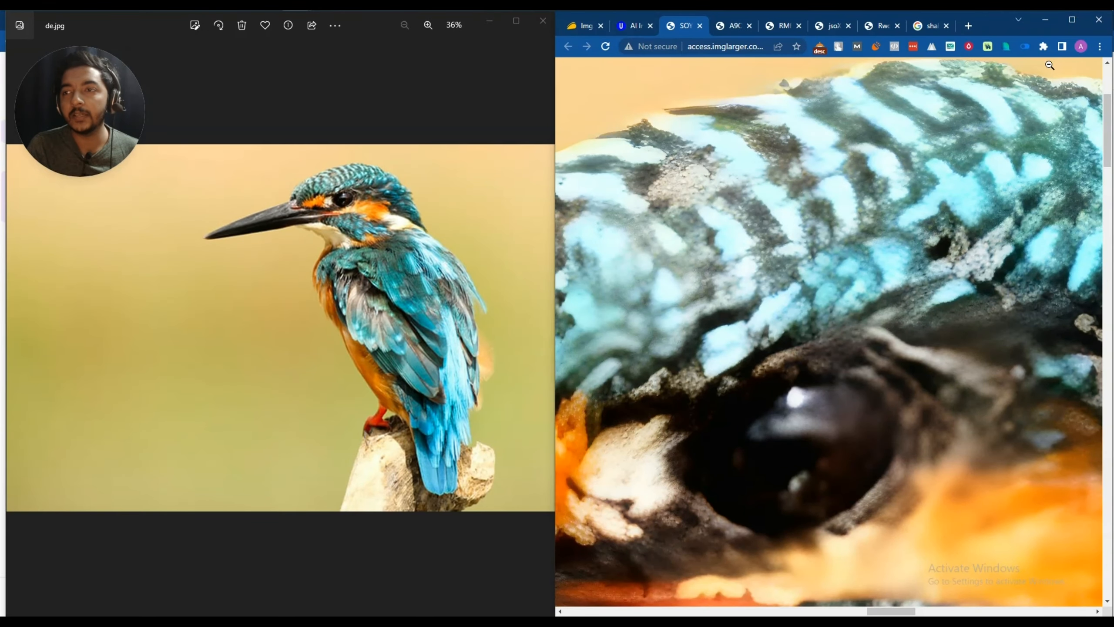
click(1074, 21)
scroll(632, 323, up, 4)
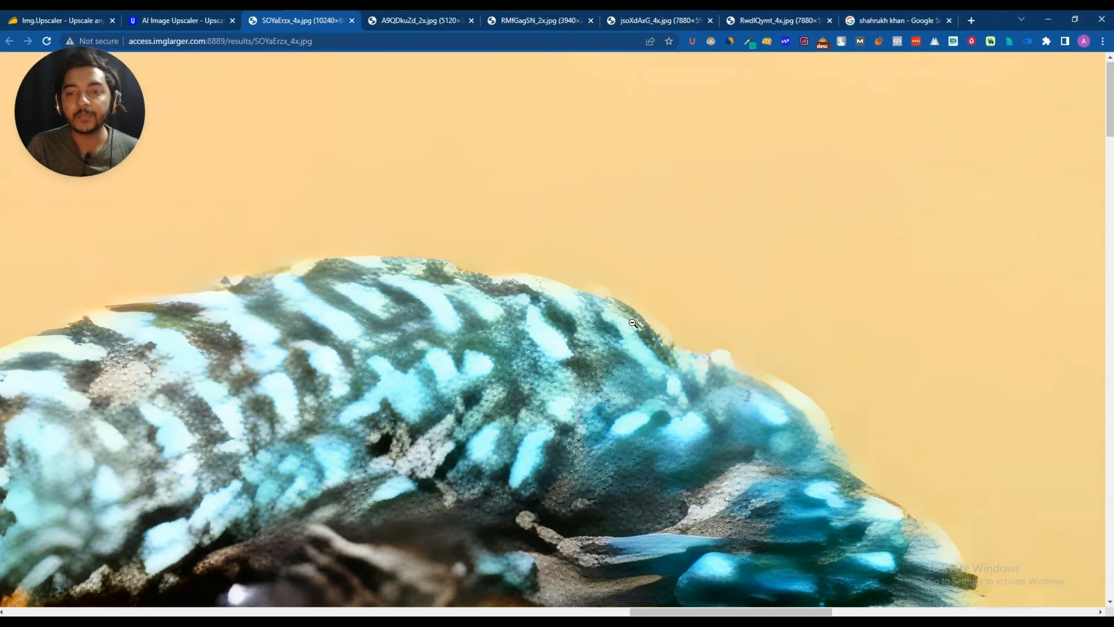
scroll(632, 323, down, 8)
scroll(633, 323, down, 10)
click(633, 323)
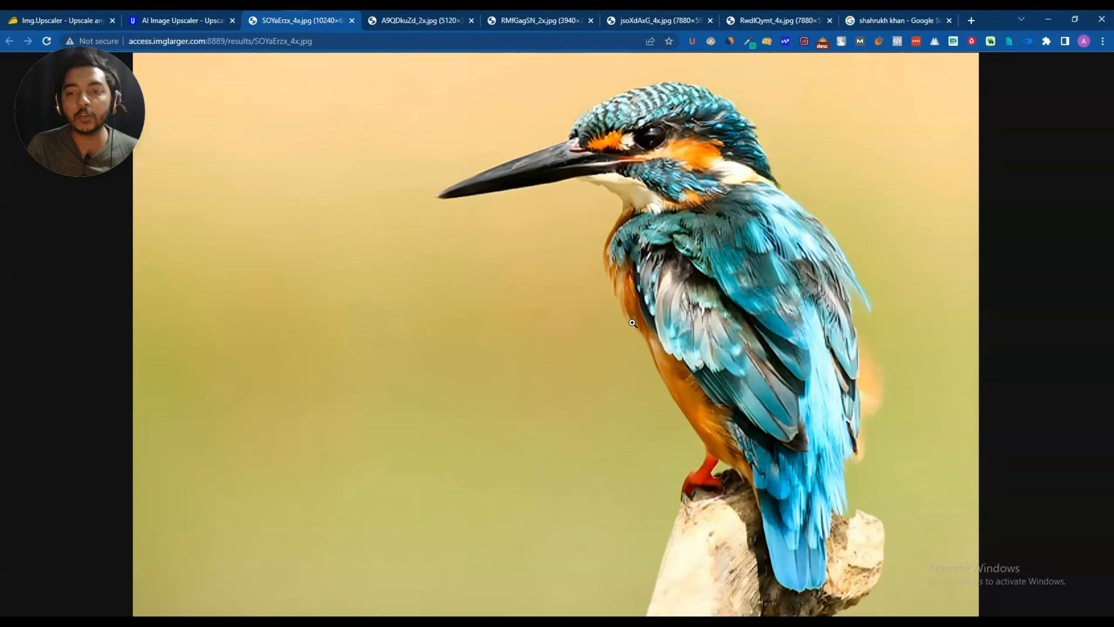
click(632, 323)
scroll(850, 408, up, 8)
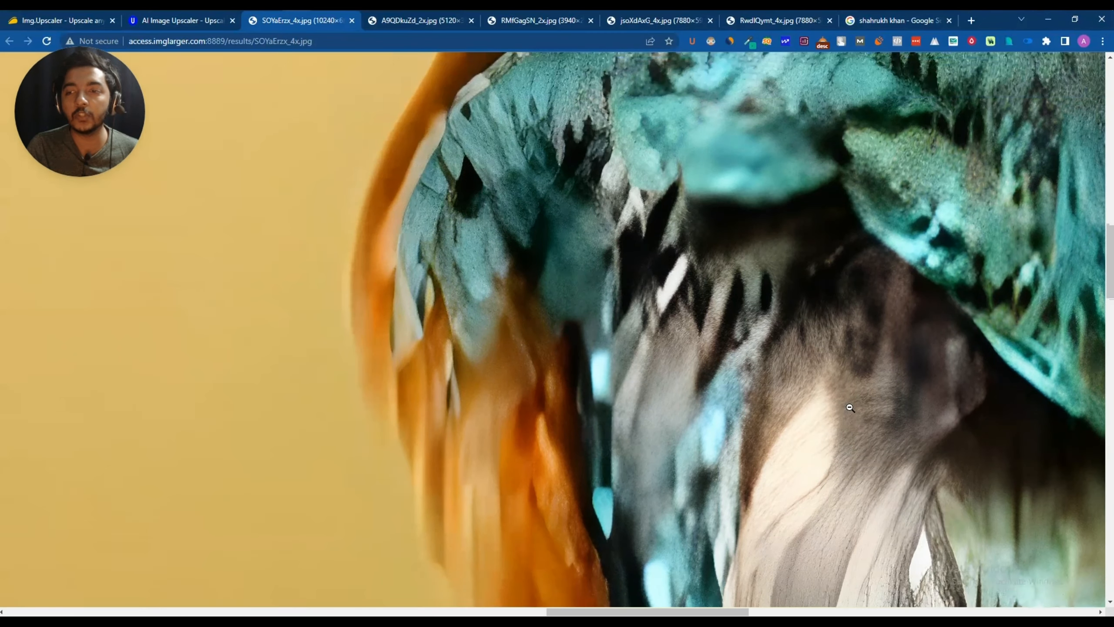
scroll(887, 402, up, 1)
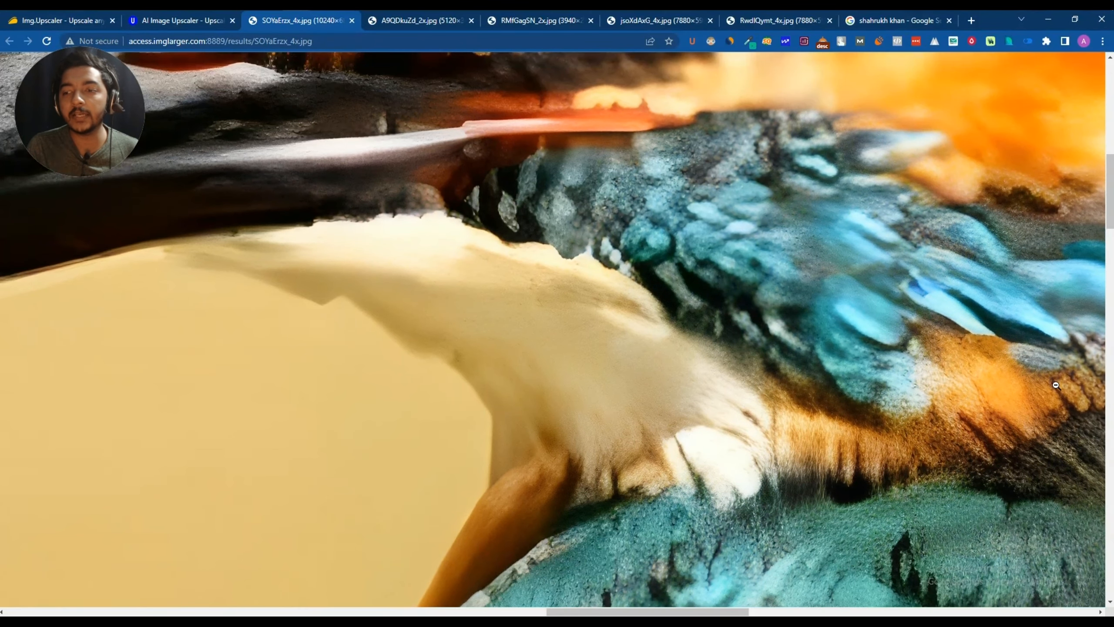
double_click(897, 400)
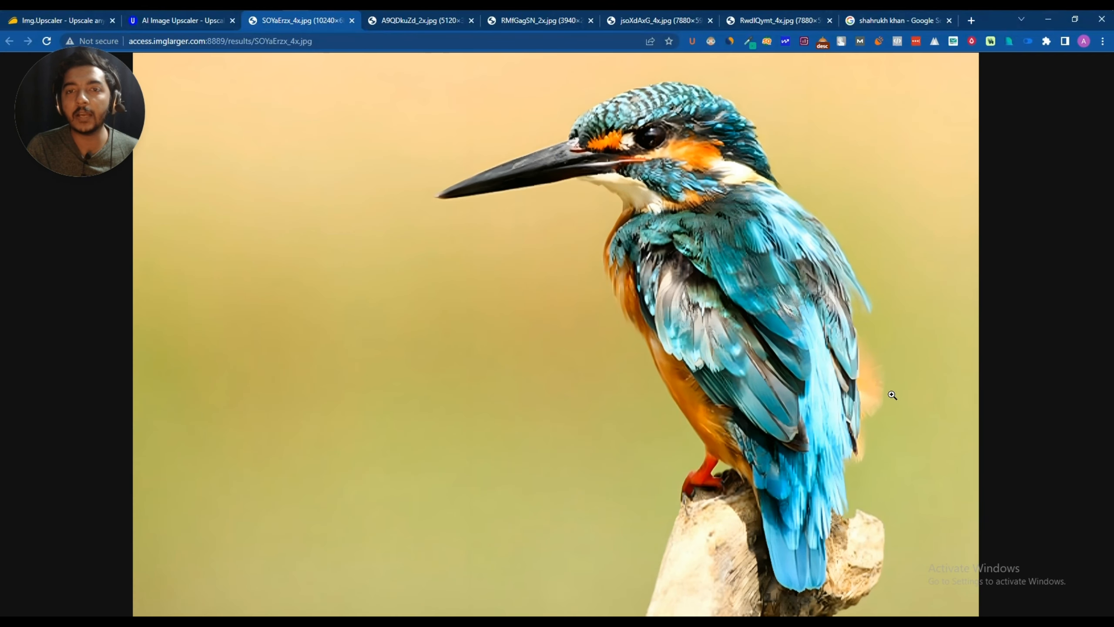
Save the 400% upscaled kingfisher image to Downloads as upsk.jpg and view the saved file in the photo viewer
click(195, 31)
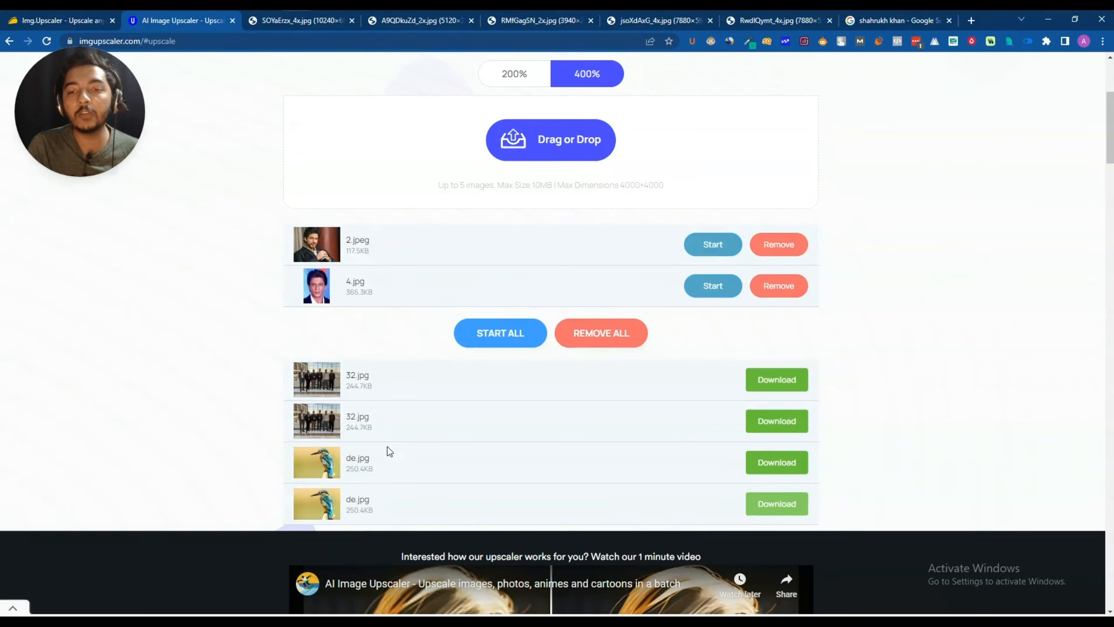
click(280, 25)
right_click(431, 298)
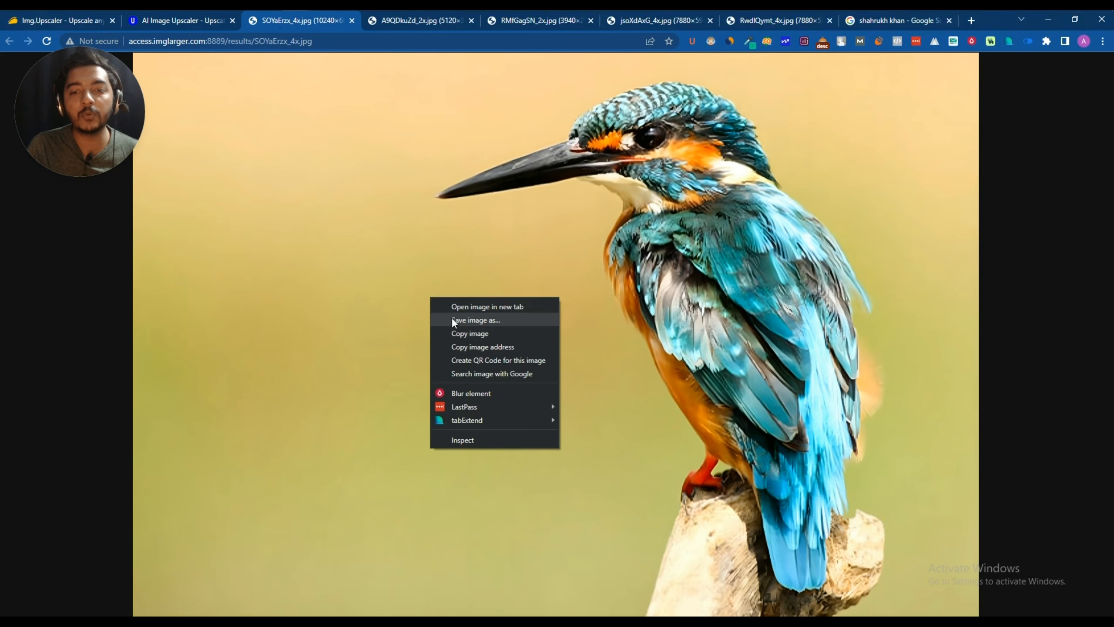
click(475, 320)
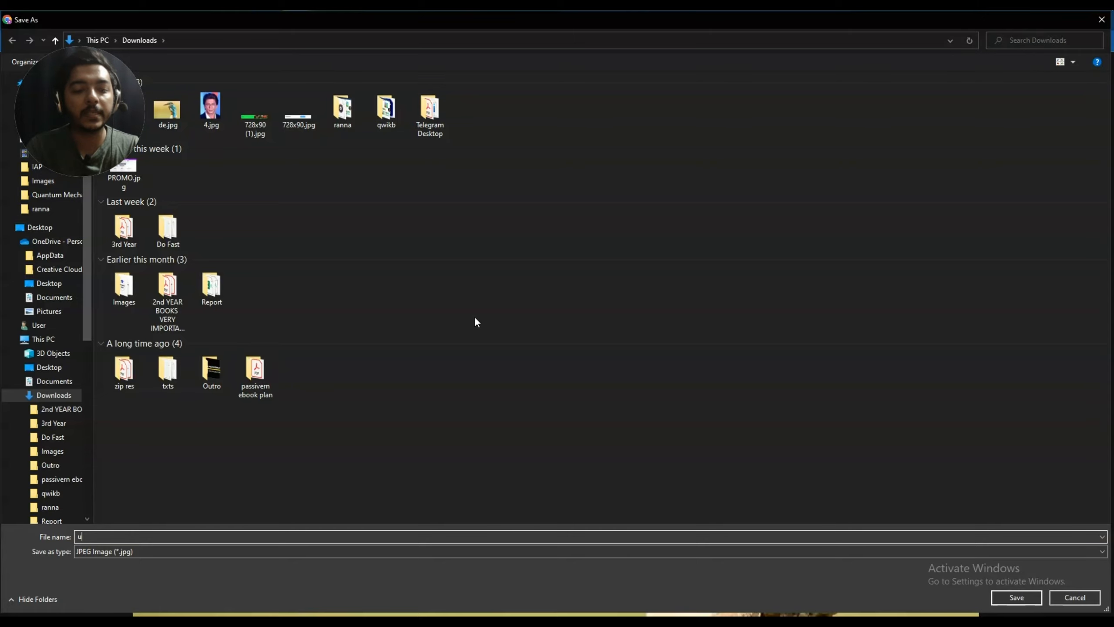
key(Return)
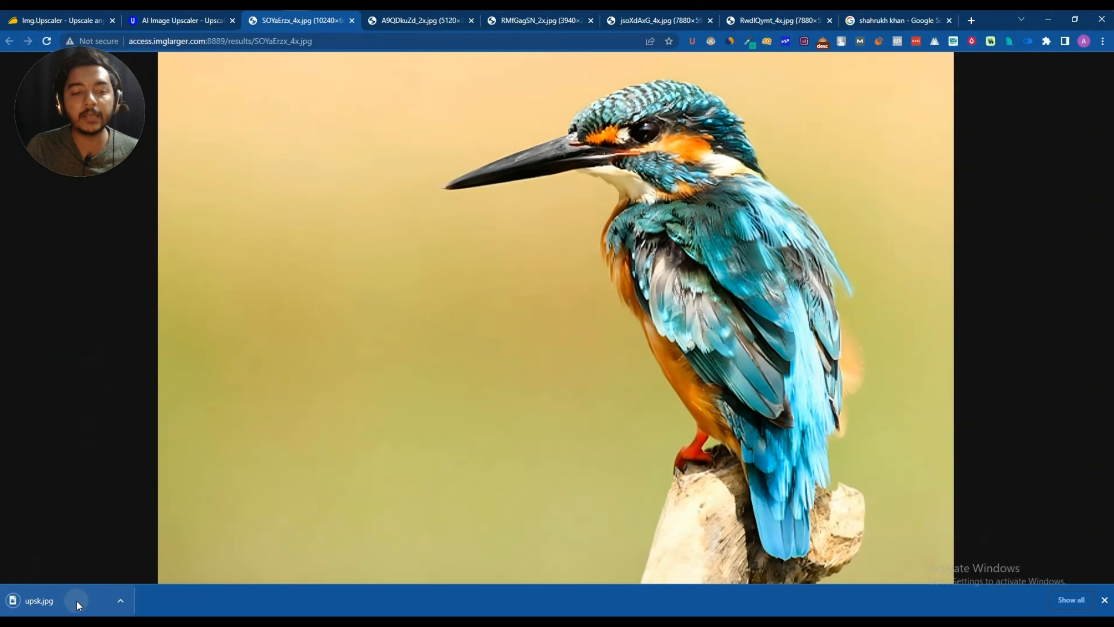
click(76, 600)
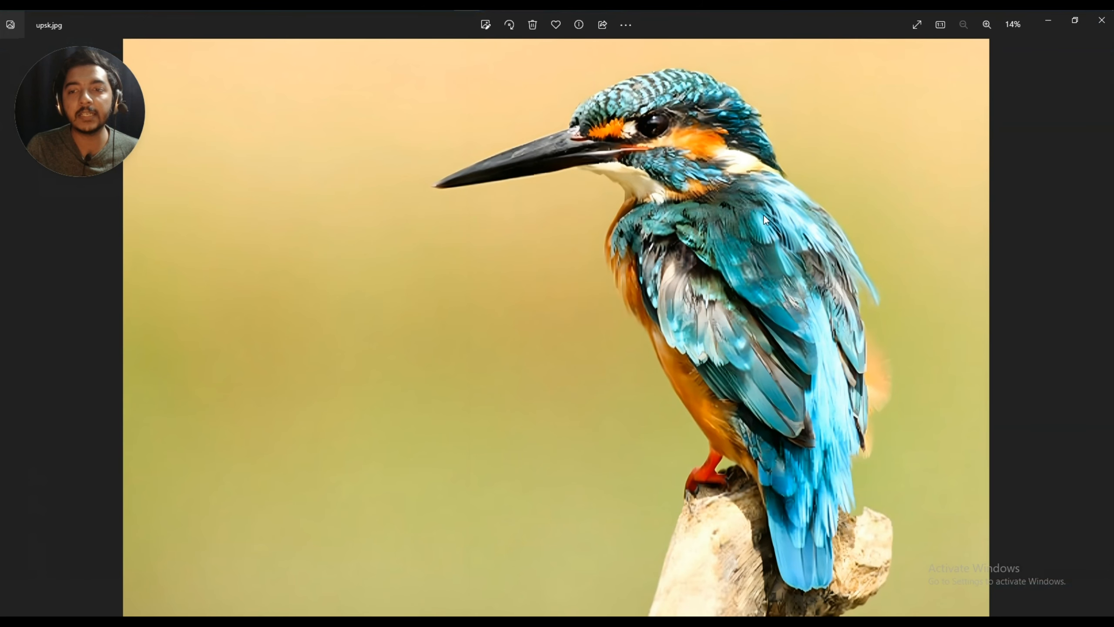
click(1096, 25)
Return to Img.Upscaler, remove all images waiting in the upscaling queue, and collapse the advertisement banner
click(169, 20)
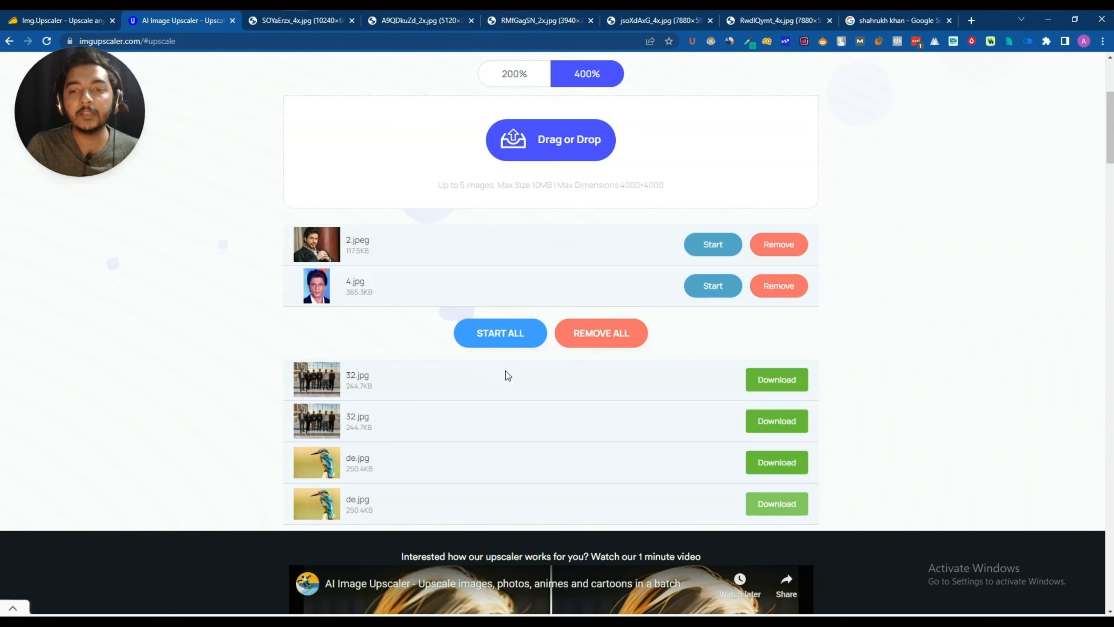
drag(438, 186, 874, 194)
click(873, 193)
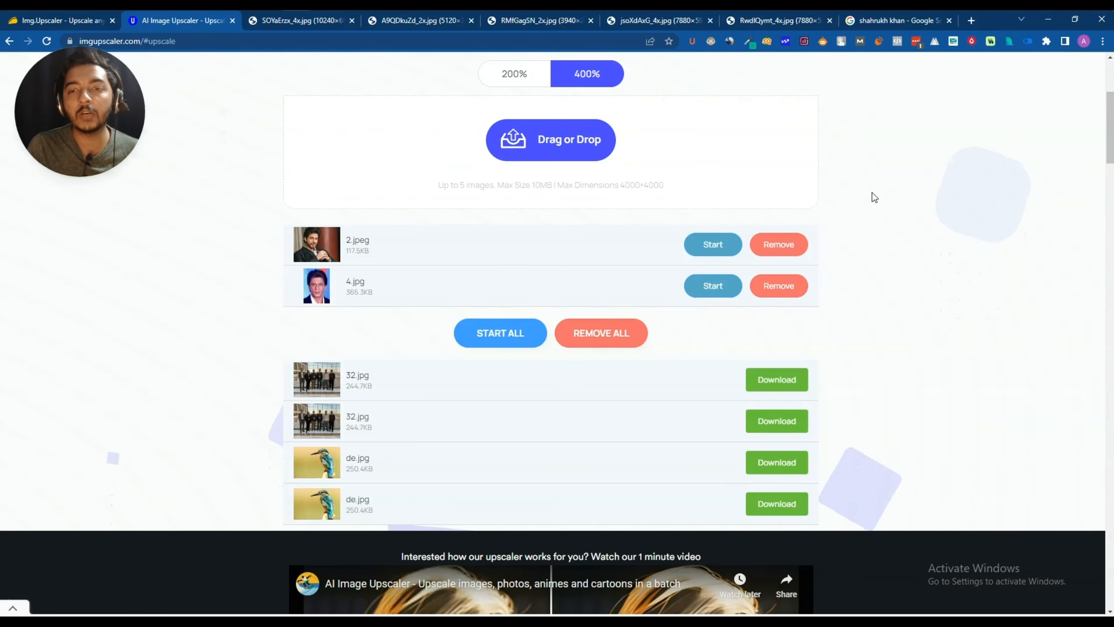
scroll(860, 202, up, 3)
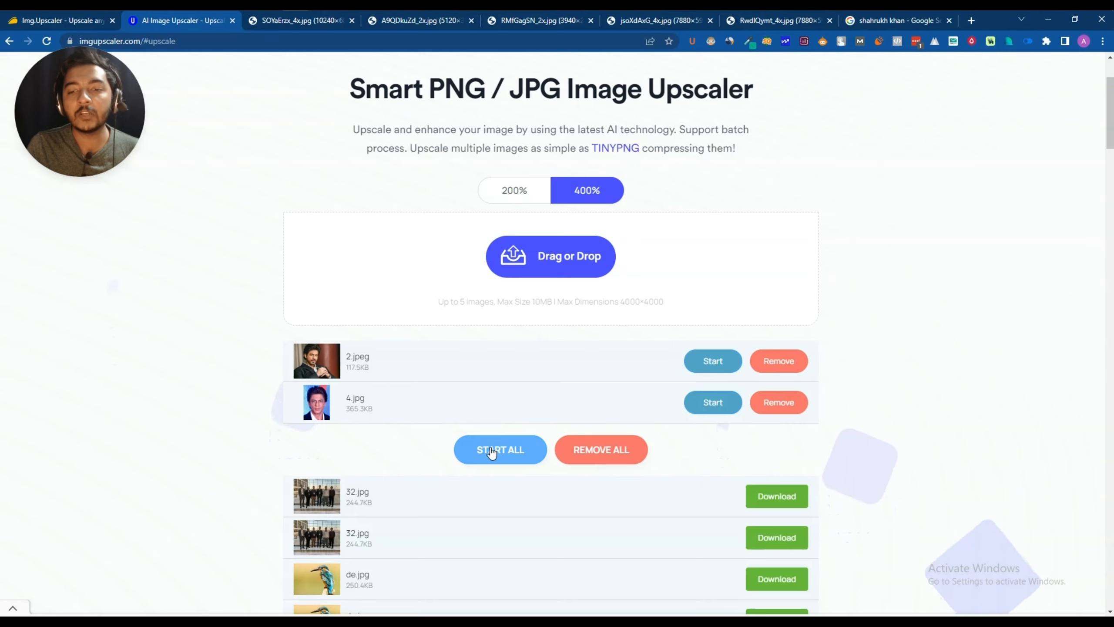
scroll(487, 454, down, 3)
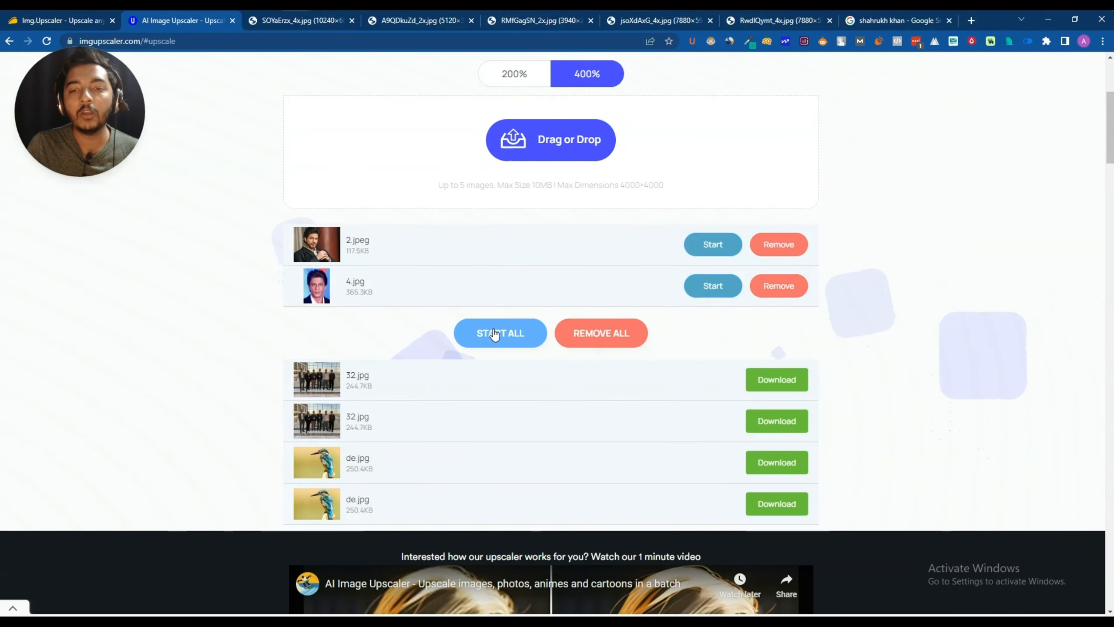
click(609, 334)
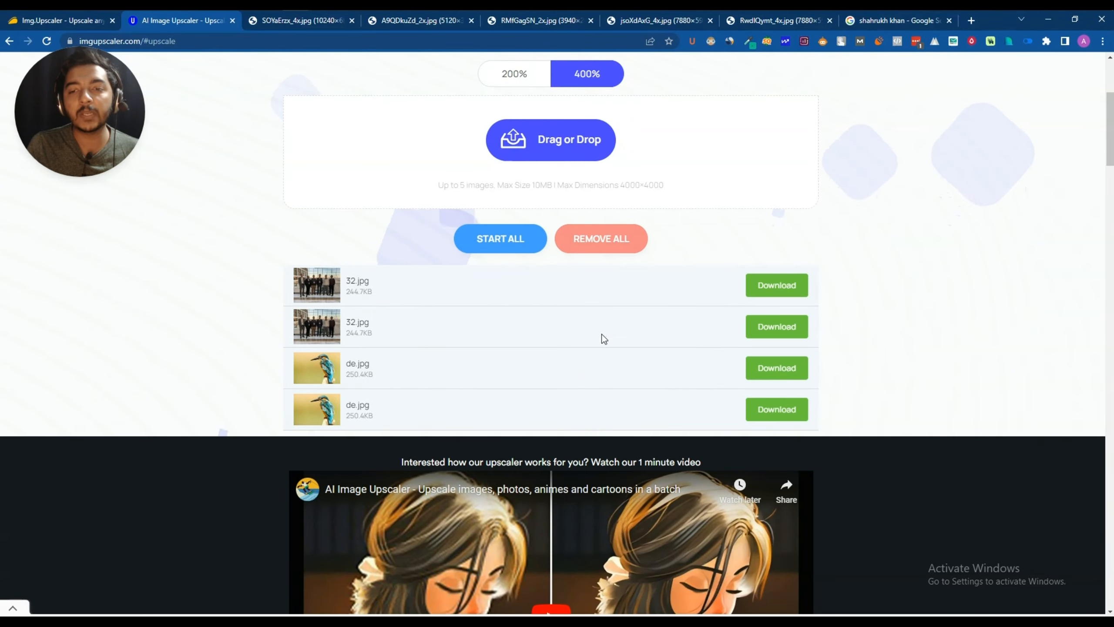
scroll(601, 335, up, 6)
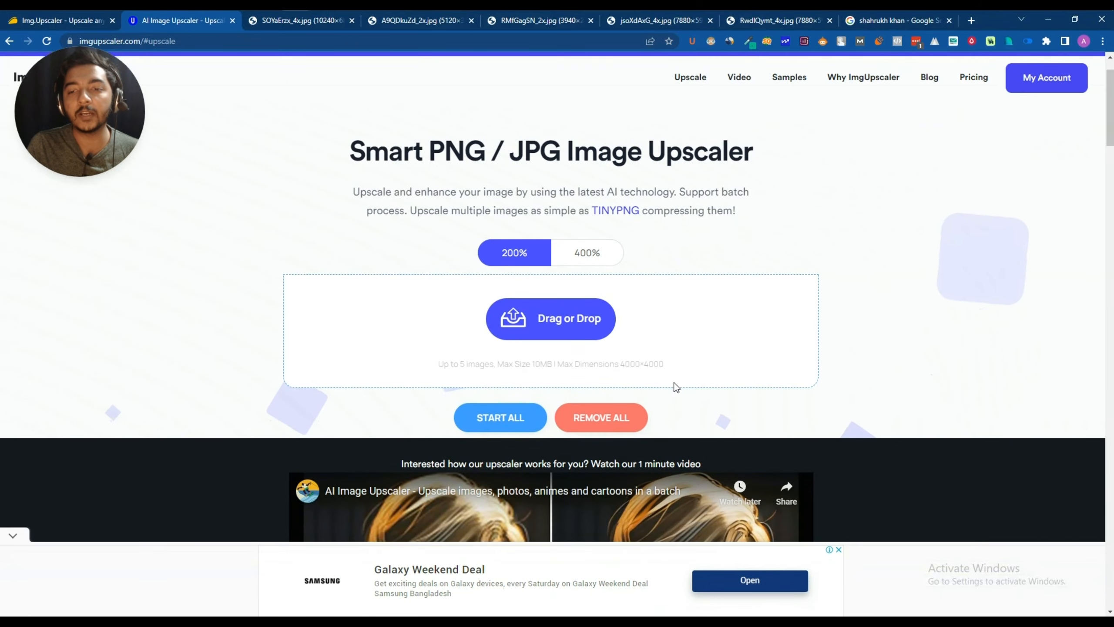
click(13, 536)
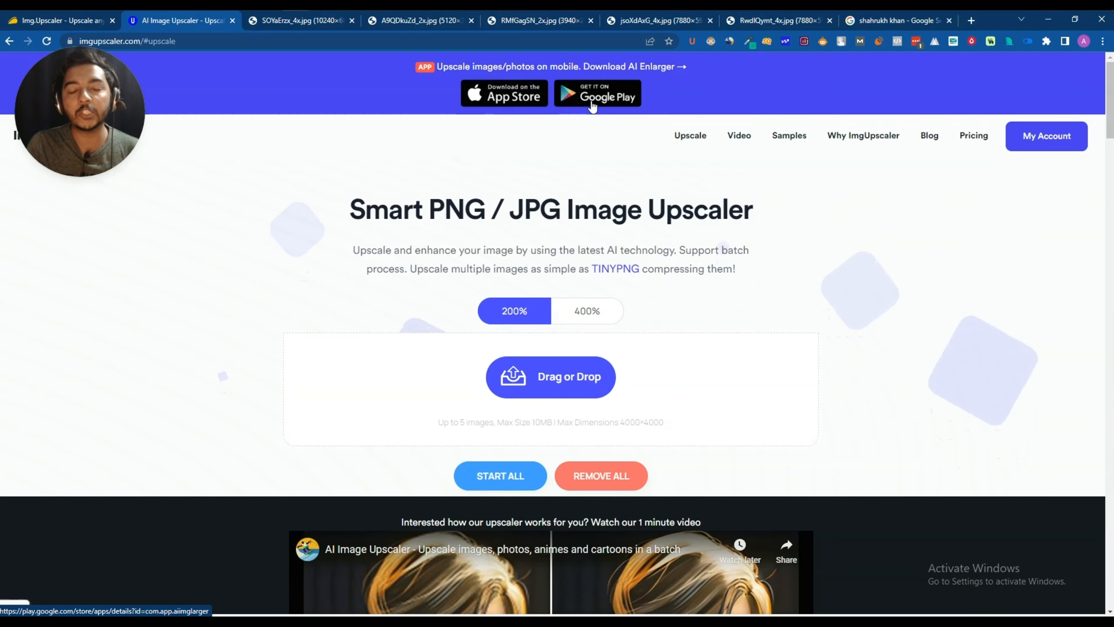
Switch to the AppSumo Img.Upscaler page and review the lifetime deal's price, terms and plan features
click(60, 25)
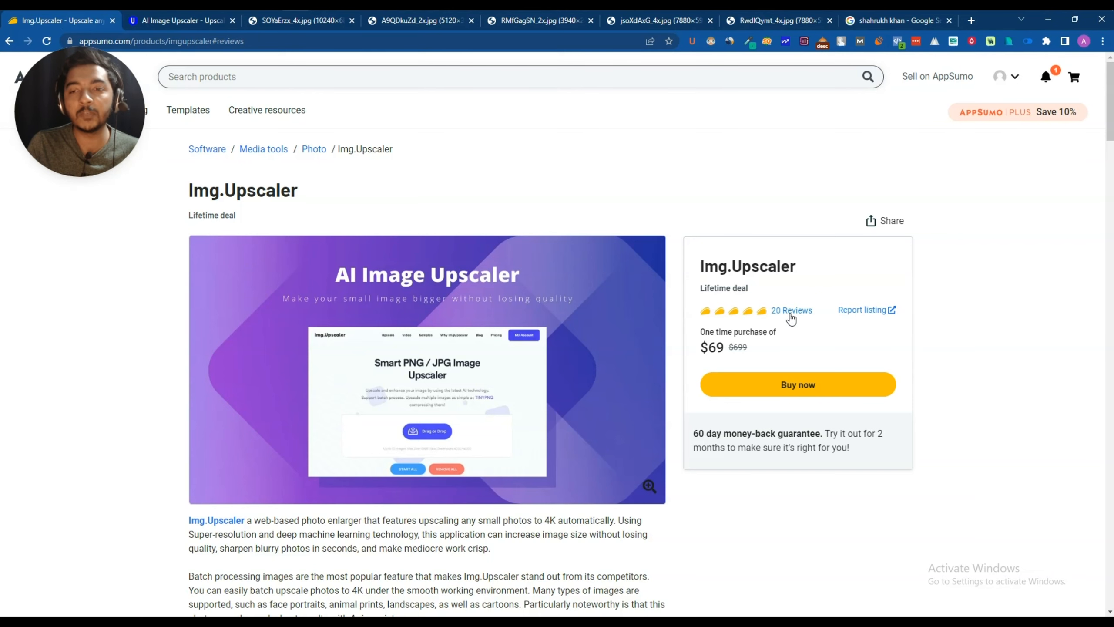
scroll(791, 318, down, 10)
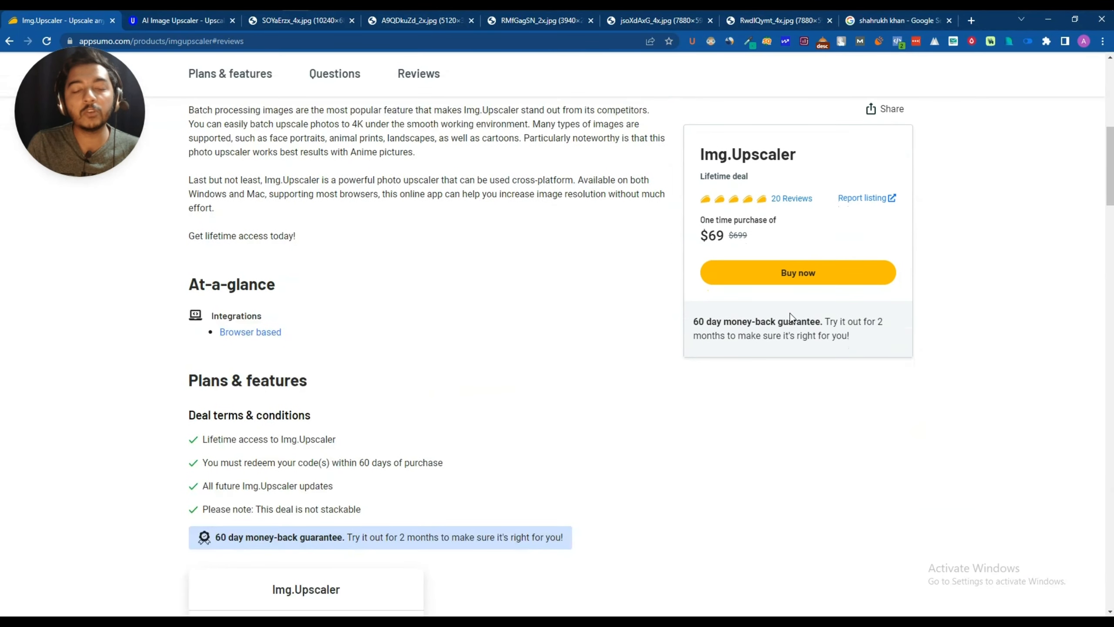
scroll(790, 313, down, 7)
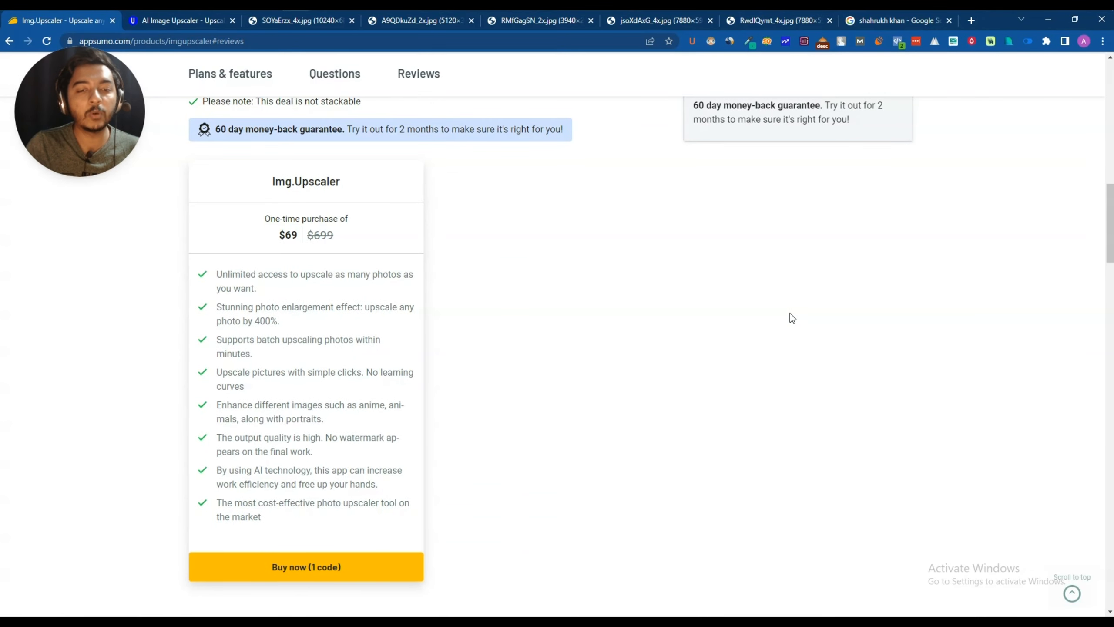